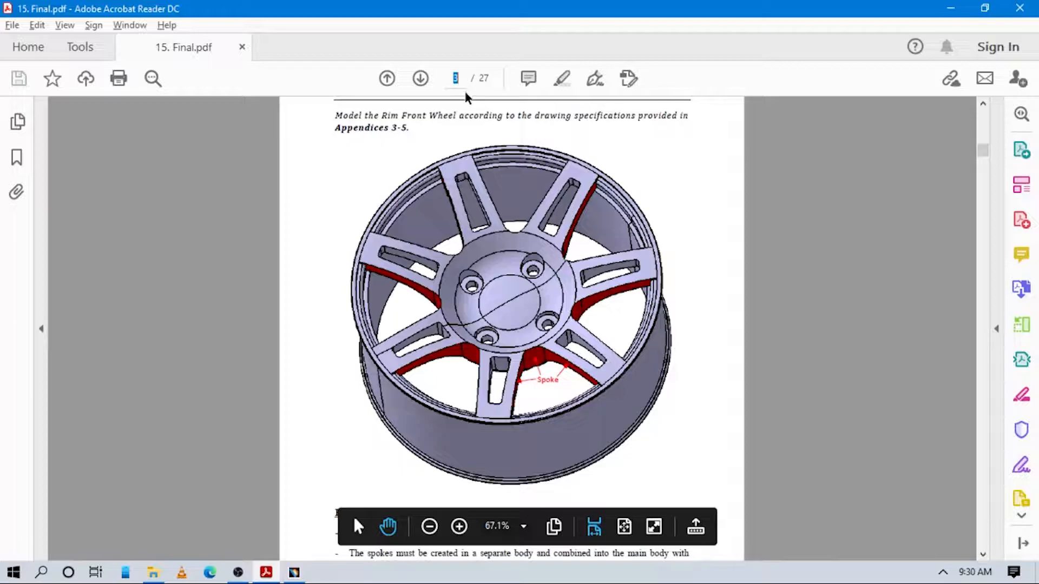
# Step: Go to page 13 of the PDF and examine the wheel drawing in Appendix 5
pyautogui.press('Return')
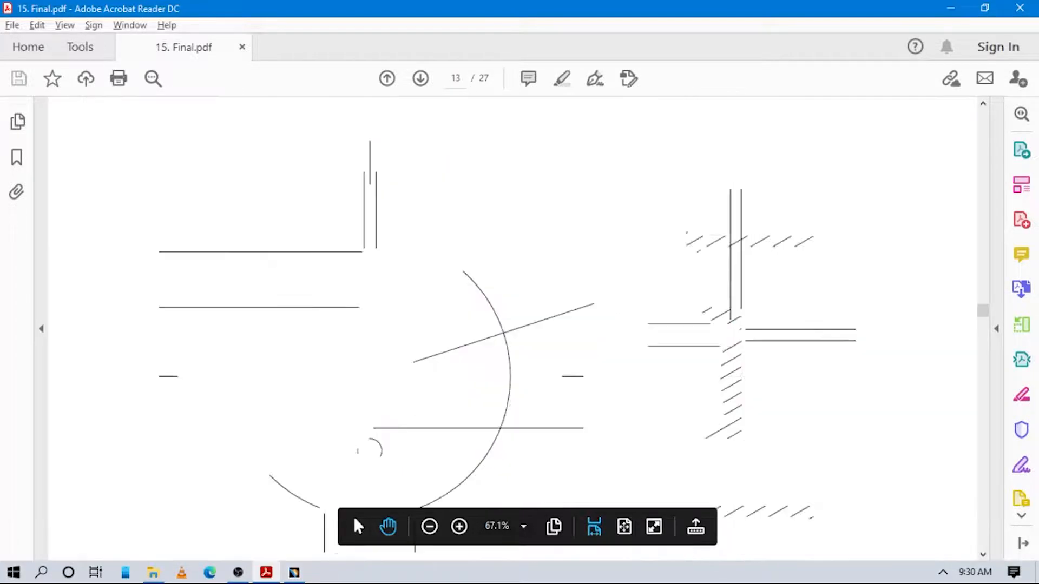
pyautogui.scroll(-3, 492, 214)
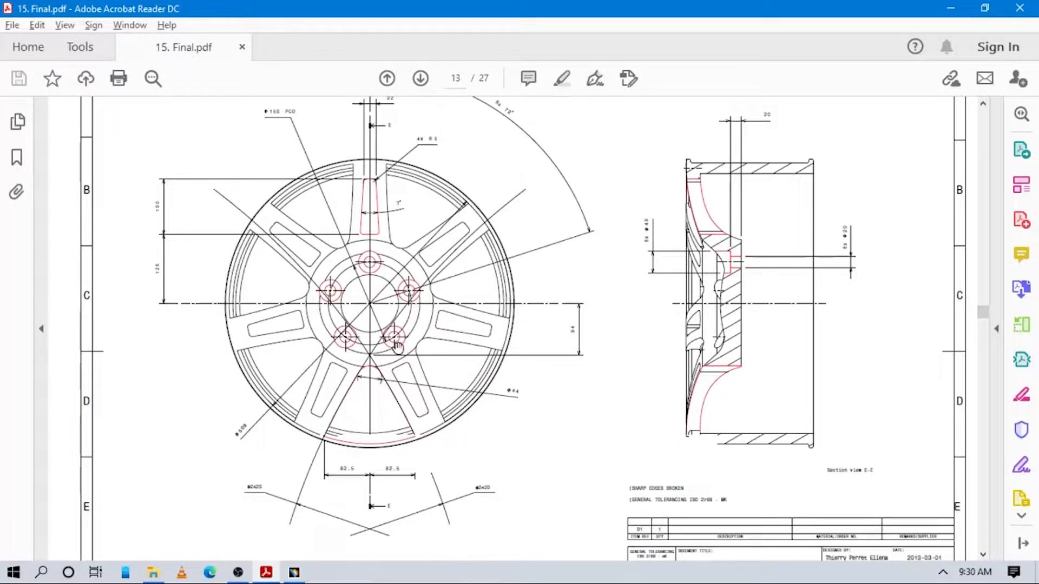
pyautogui.scroll(3, 460, 363)
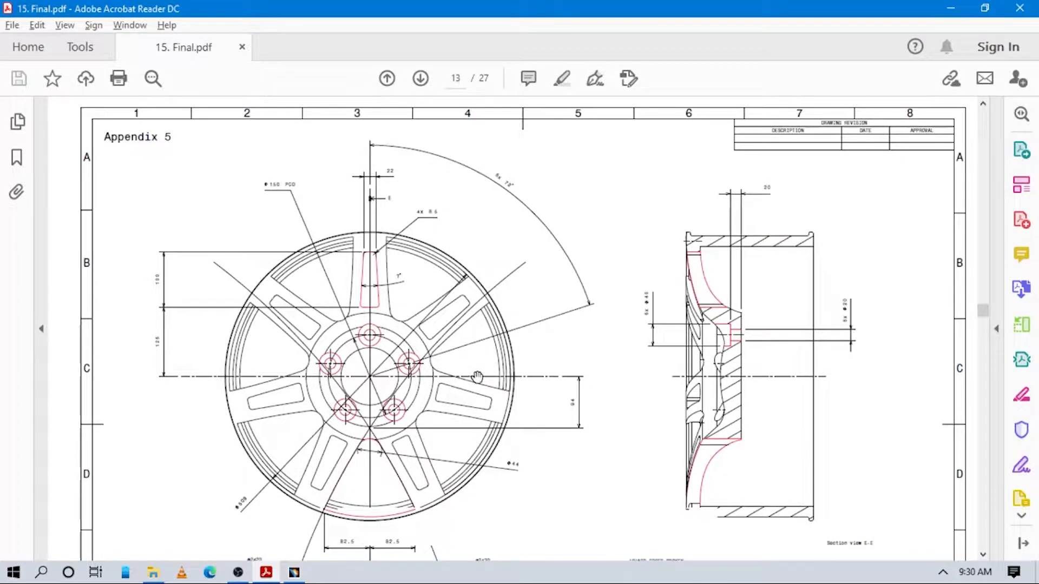
pyautogui.scroll(-3, 568, 385)
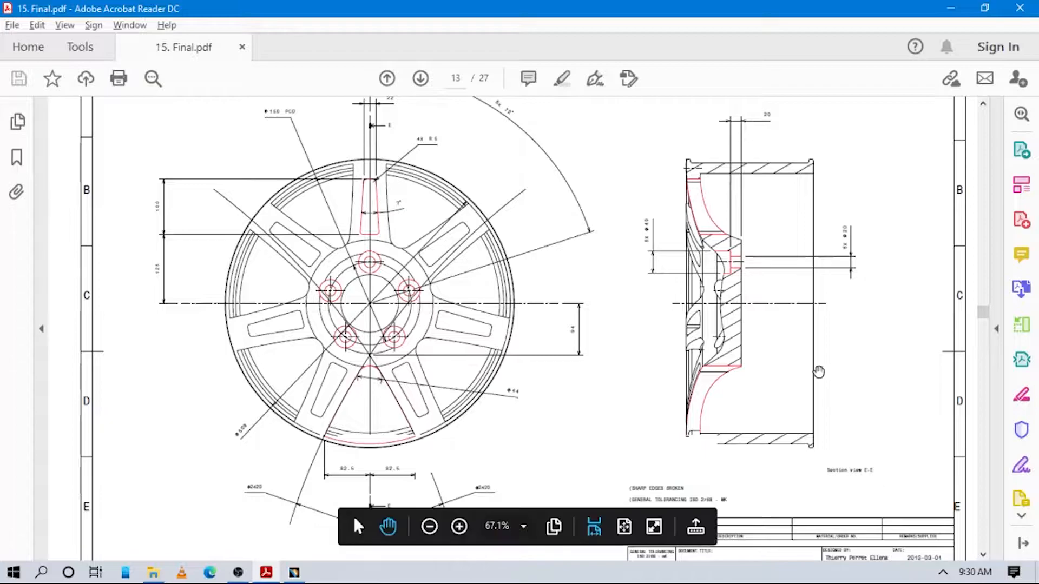
# Step: Switch to CATIA and define PartBody as the in-work object
pyautogui.click(294, 573)
pyautogui.moveTo(627, 279); pyautogui.dragTo(639, 341, button='middle')
pyautogui.rightClick(69, 262)
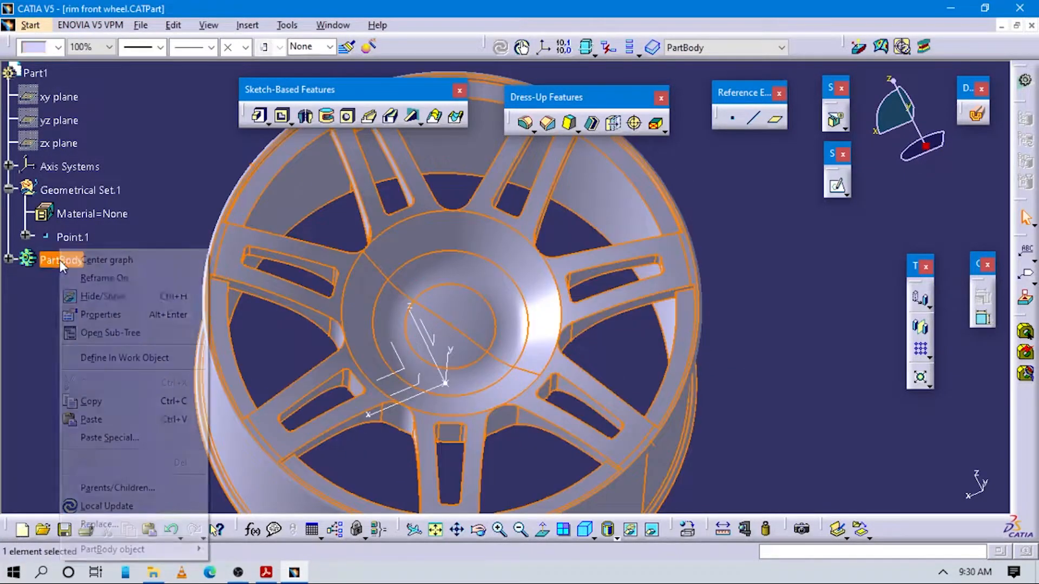
pyautogui.click(89, 354)
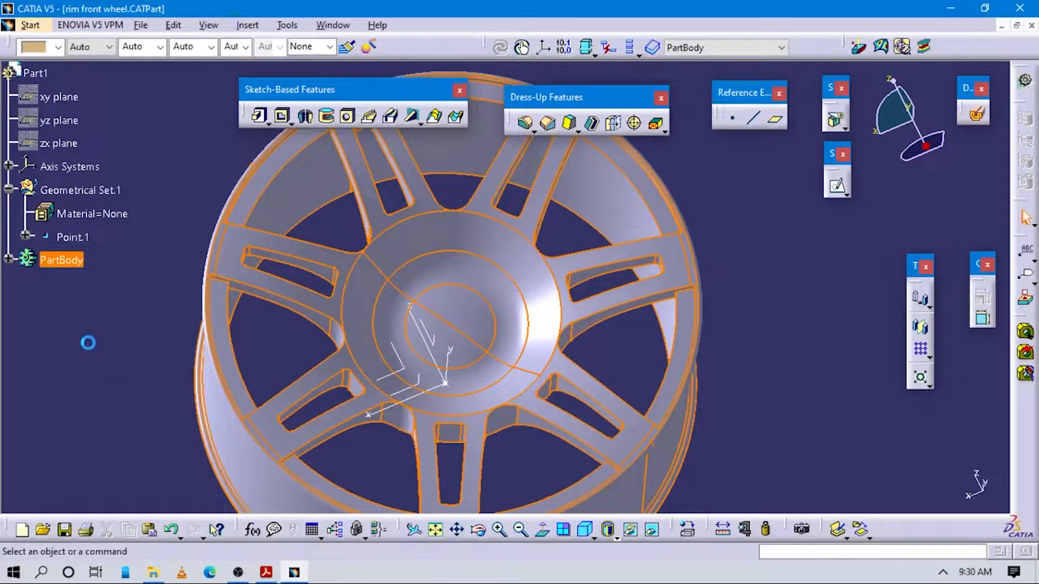
pyautogui.click(717, 271)
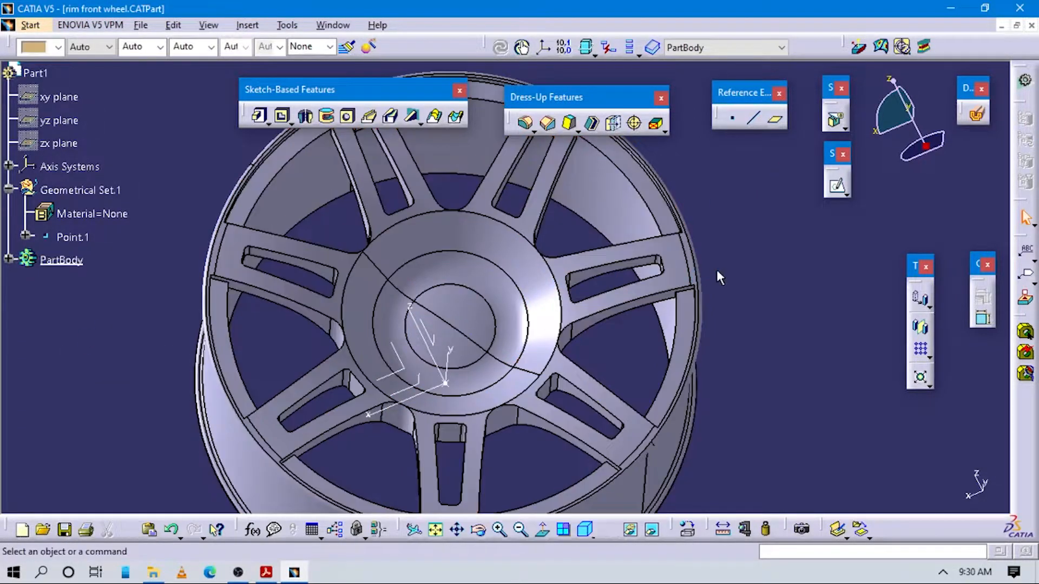
pyautogui.moveTo(568, 343); pyautogui.dragTo(565, 312, button='middle')
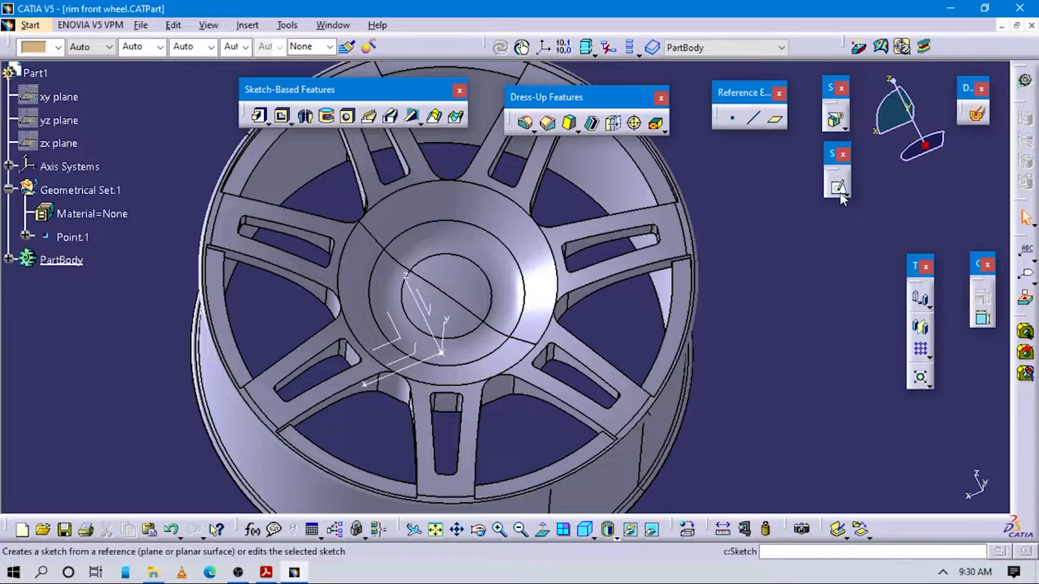
pyautogui.click(346, 116)
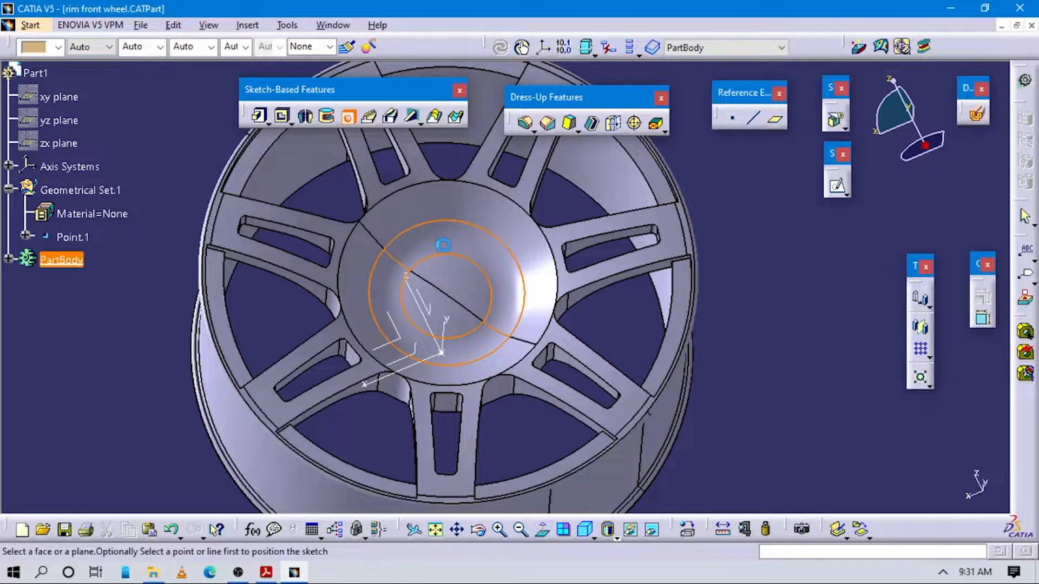
pyautogui.click(442, 245)
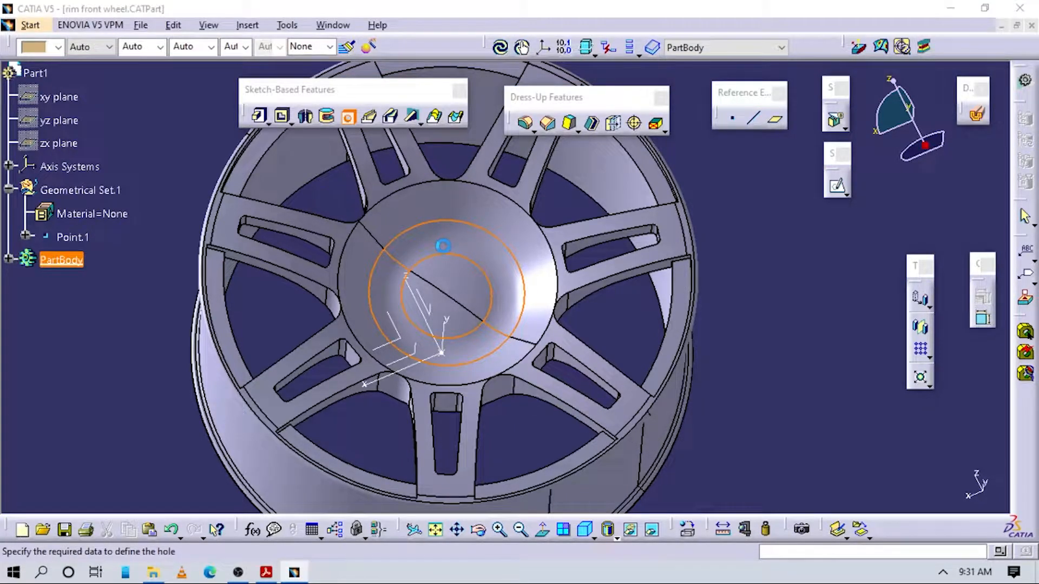
pyautogui.click(808, 328)
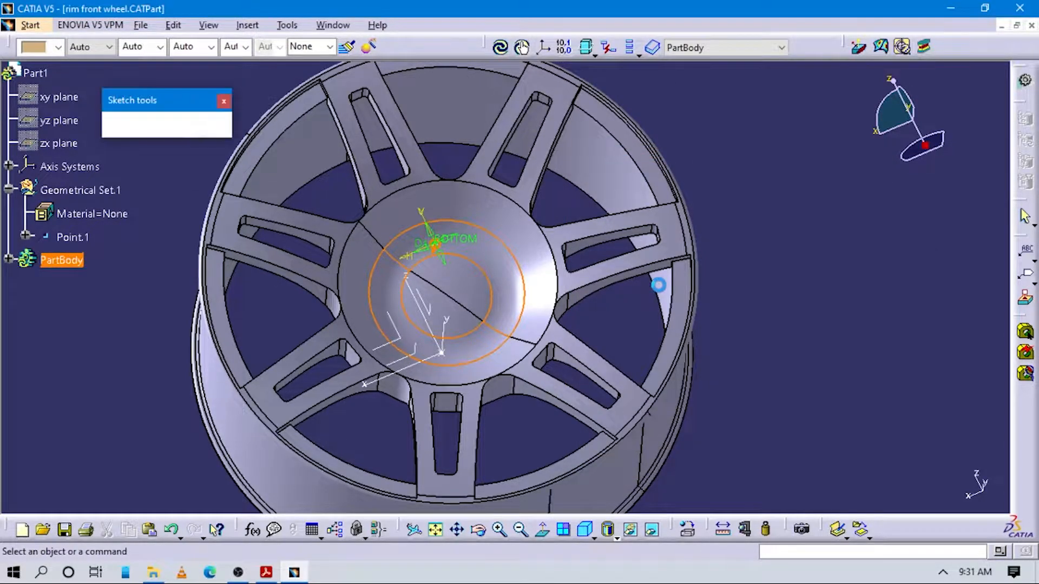
# Step: Check the bolt hole arrangement and its pitch circle diameter in the PDF drawing, and return to CATIA
pyautogui.hotkey('alt', 'Tab')
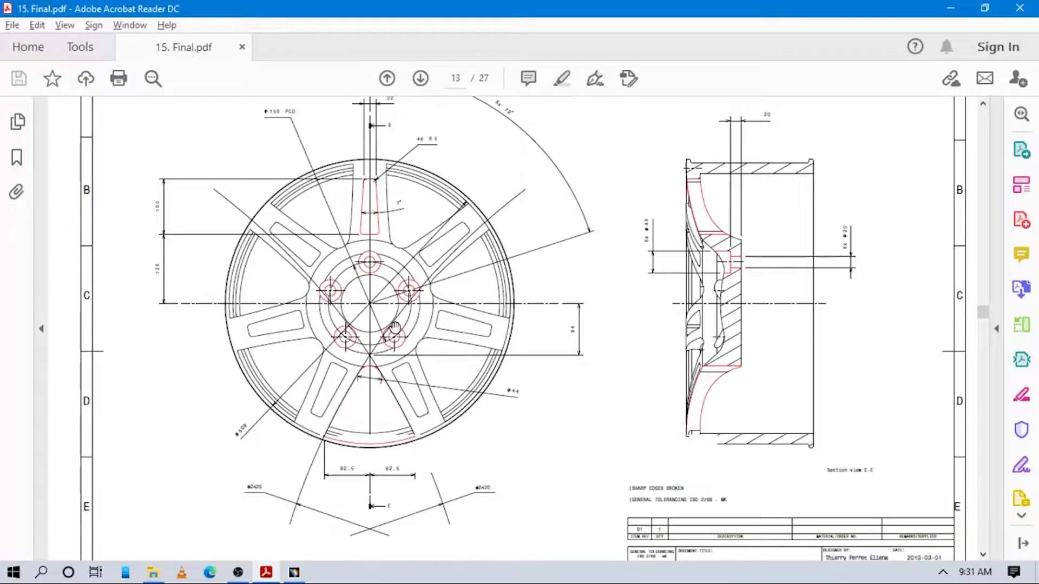
pyautogui.keyDown('ctrl'); pyautogui.scroll(4, 395, 331); pyautogui.keyUp('ctrl')
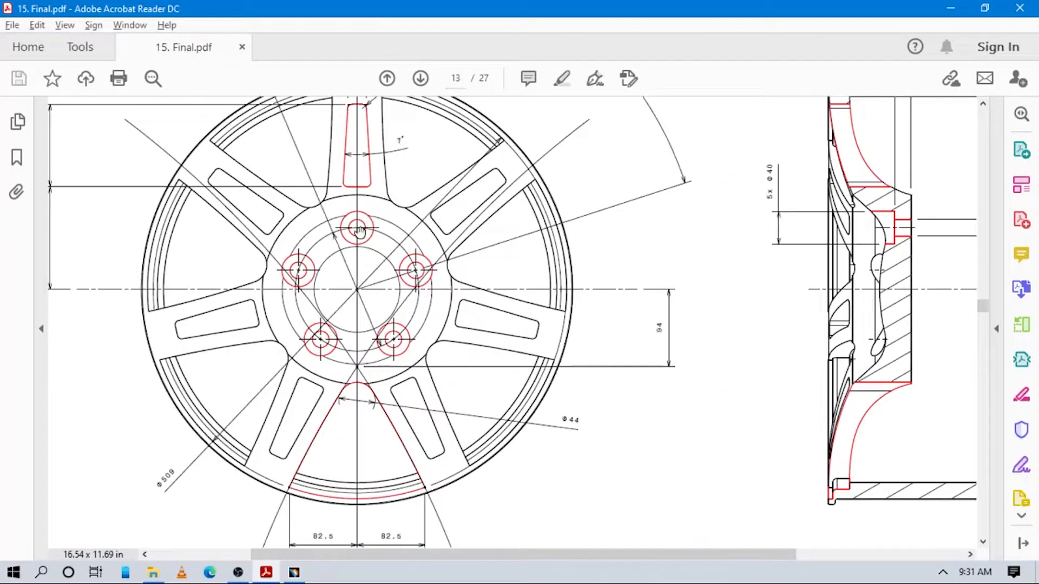
pyautogui.moveTo(449, 399); pyautogui.dragTo(438, 386)
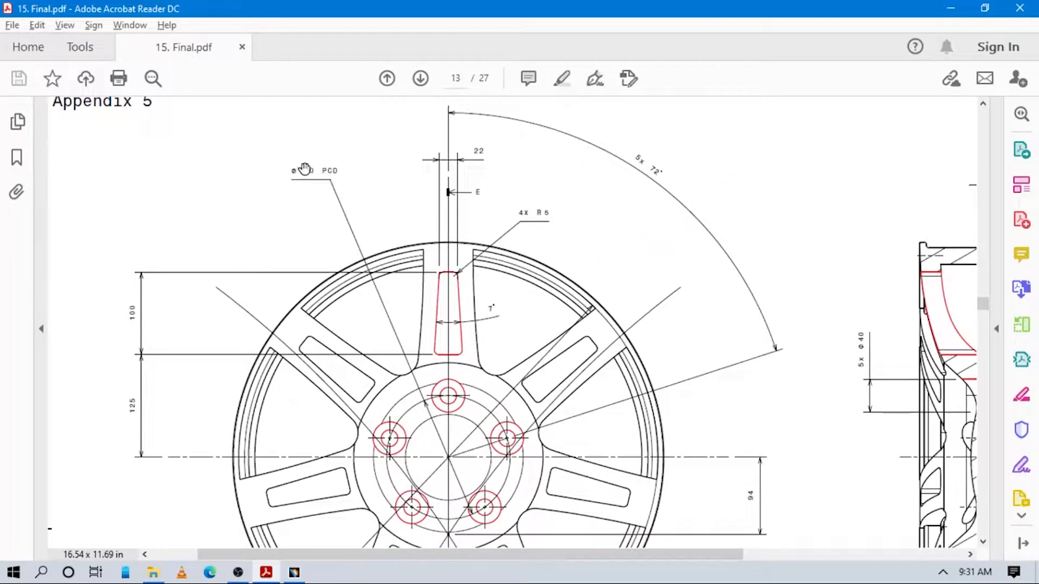
pyautogui.moveTo(495, 491)
pyautogui.mouseDown()
pyautogui.moveTo(462, 429)
pyautogui.moveTo(477, 446)
pyautogui.mouseUp()
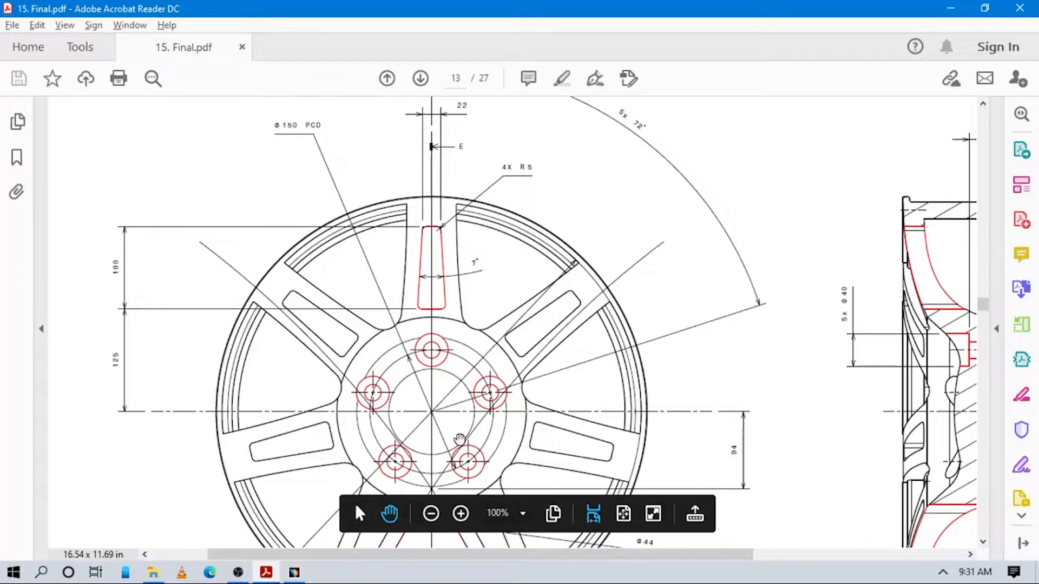
pyautogui.hotkey('alt', 'Tab')
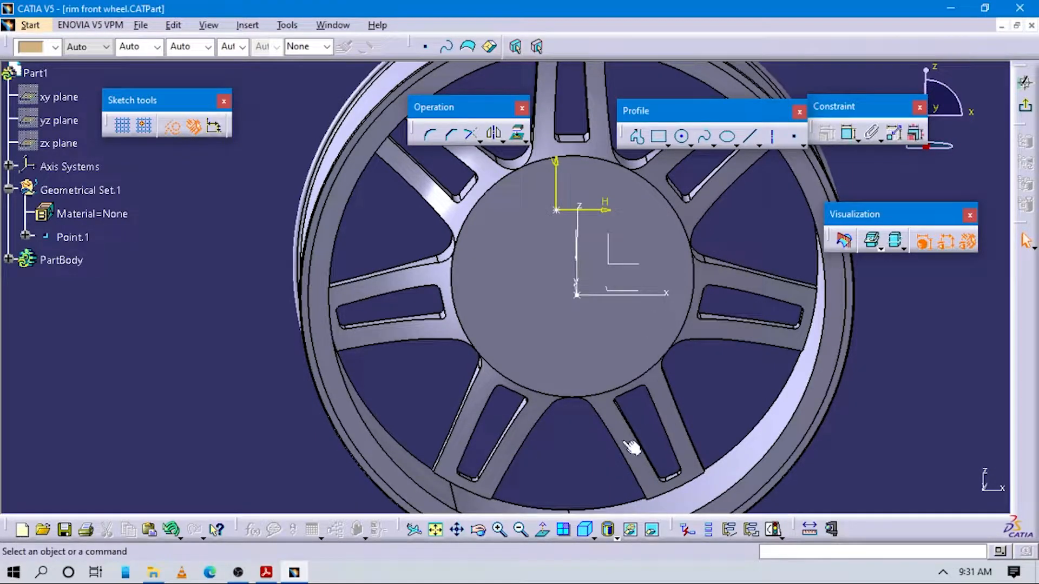
pyautogui.moveTo(658, 363); pyautogui.dragTo(494, 390, button='middle')
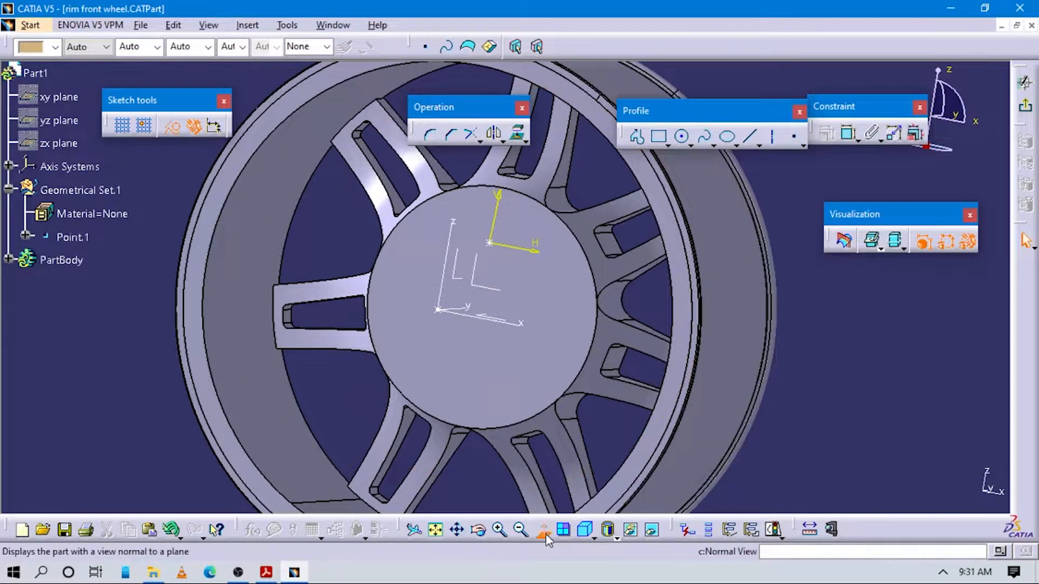
pyautogui.click(563, 529)
pyautogui.moveTo(591, 281); pyautogui.dragTo(429, 343, button='middle')
pyautogui.click(1026, 105)
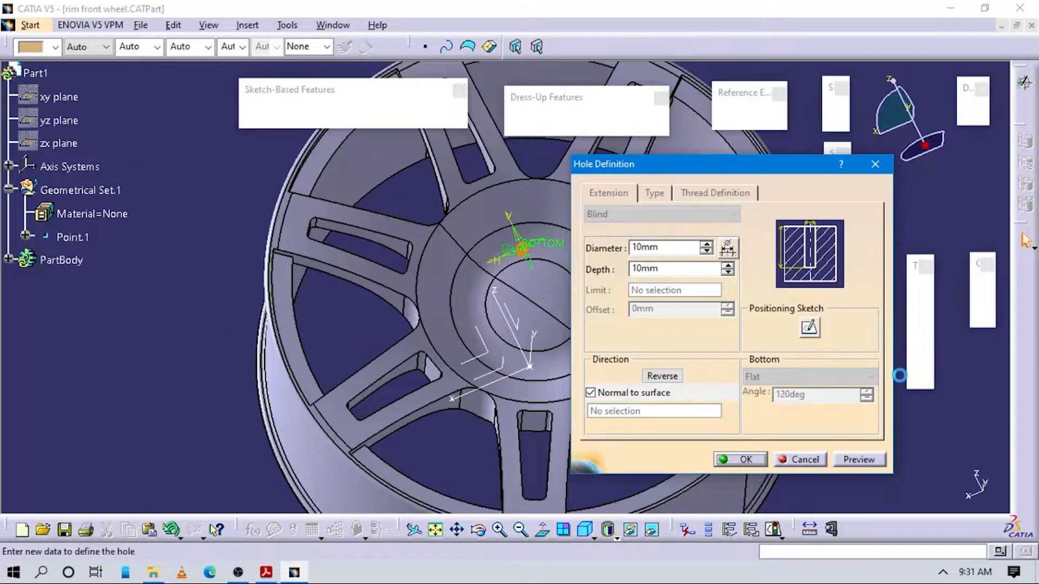
pyautogui.click(875, 164)
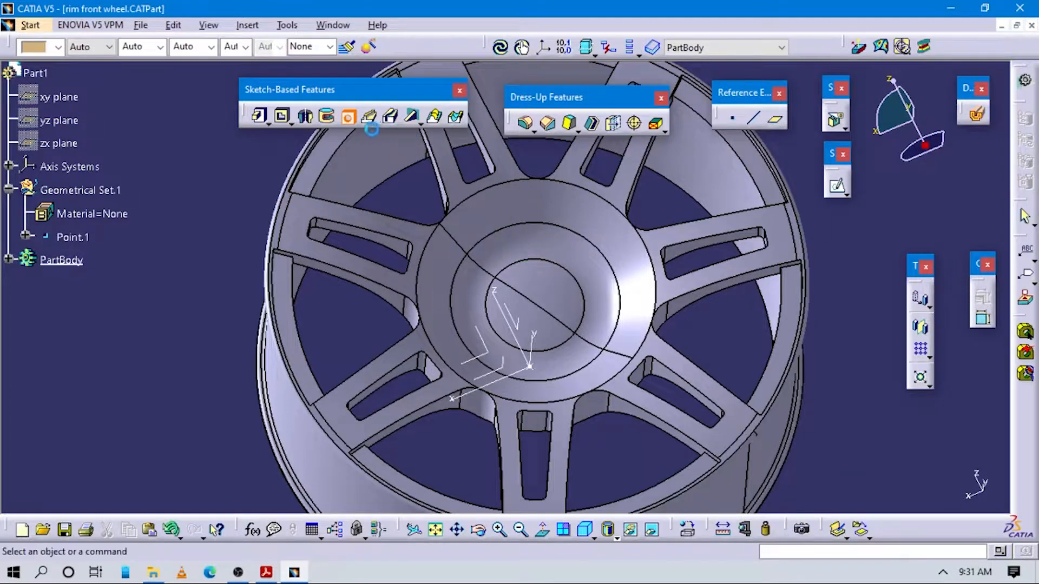
# Step: Start a hole on the hub's central circular face and open its positioning sketch, viewed normal from the wheel's front side
pyautogui.click(351, 122)
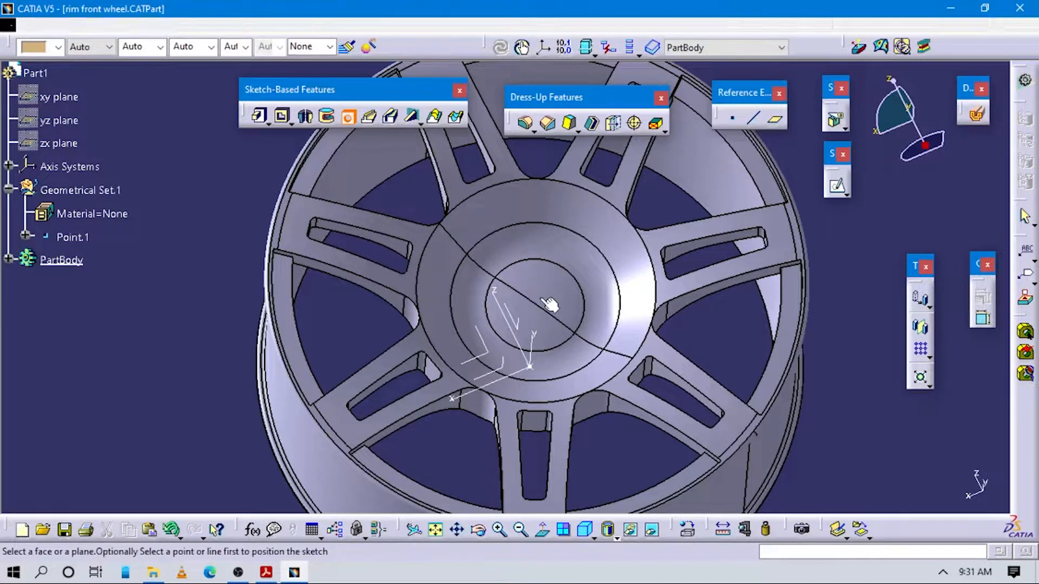
pyautogui.click(539, 298)
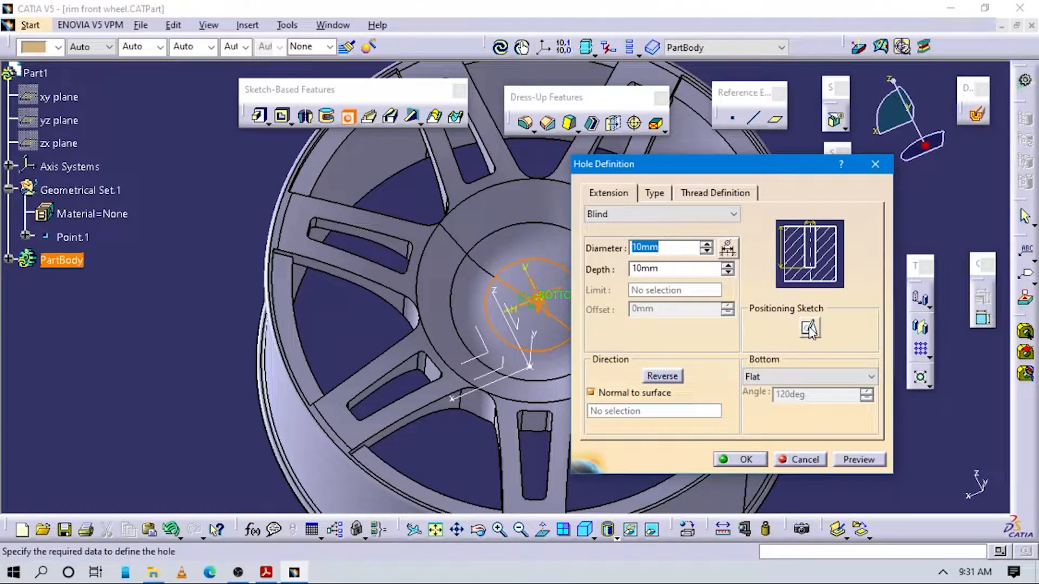
pyautogui.click(810, 328)
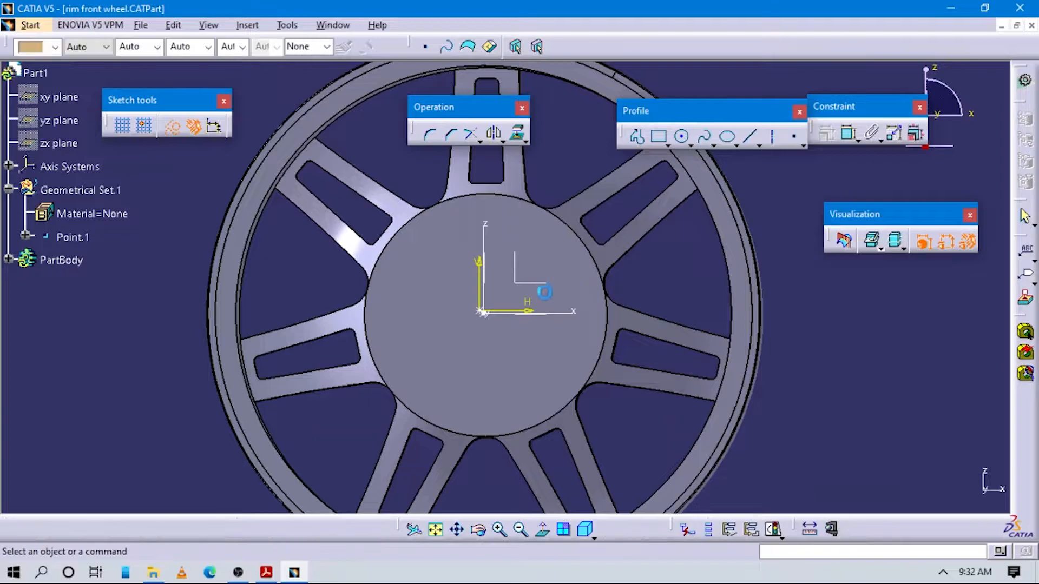
pyautogui.click(542, 530)
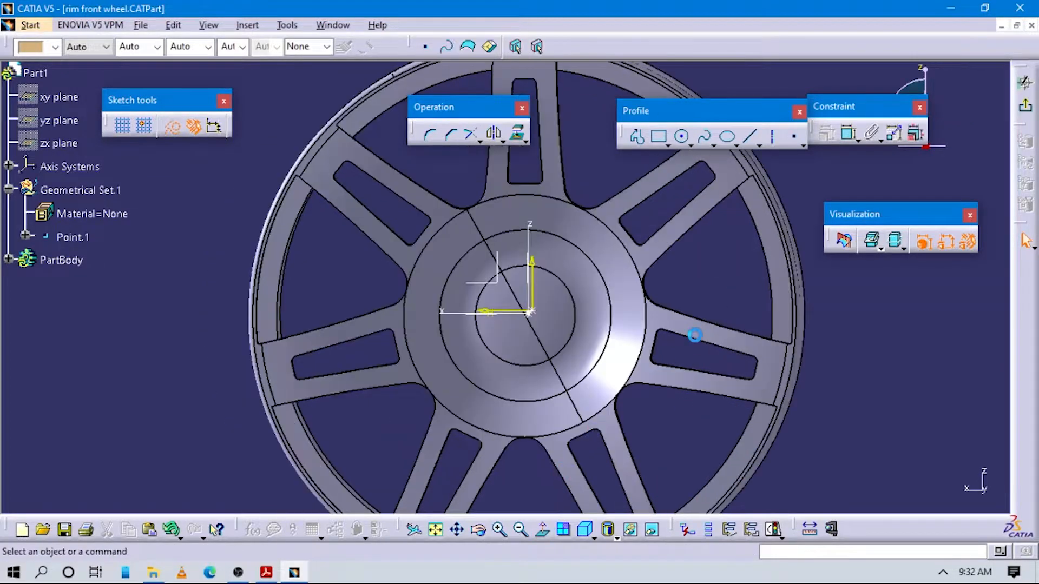
# Step: Sketch a construction circle about 187 mm in diameter around the hub's centre
pyautogui.click(682, 136)
pyautogui.keyDown('ctrl'); pyautogui.moveTo(518, 388); pyautogui.dragTo(470, 261, button='middle'); pyautogui.keyUp('ctrl')
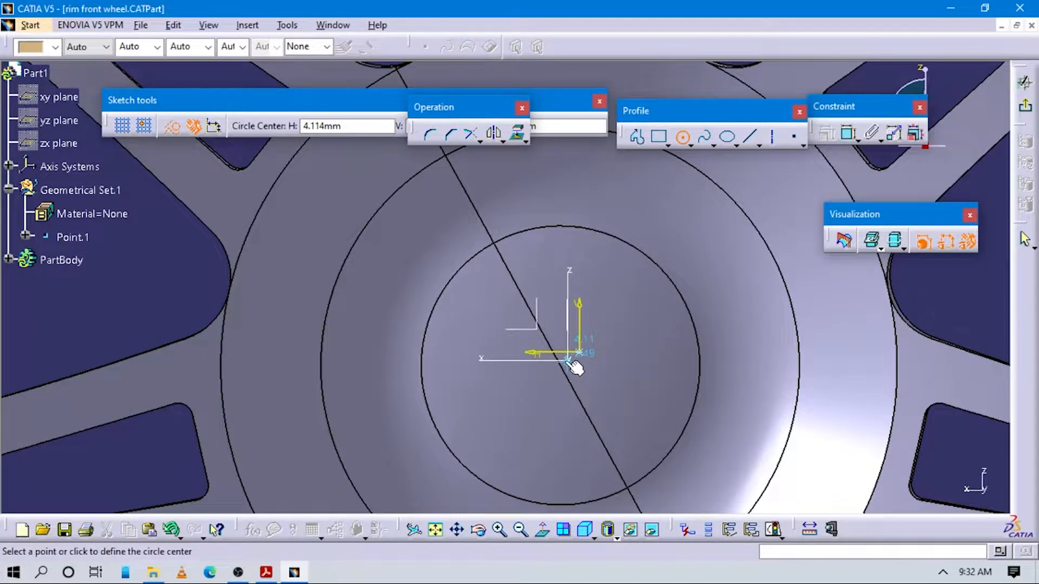
pyautogui.keyDown('ctrl'); pyautogui.moveTo(569, 360); pyautogui.dragTo(568, 382, button='middle'); pyautogui.keyUp('ctrl')
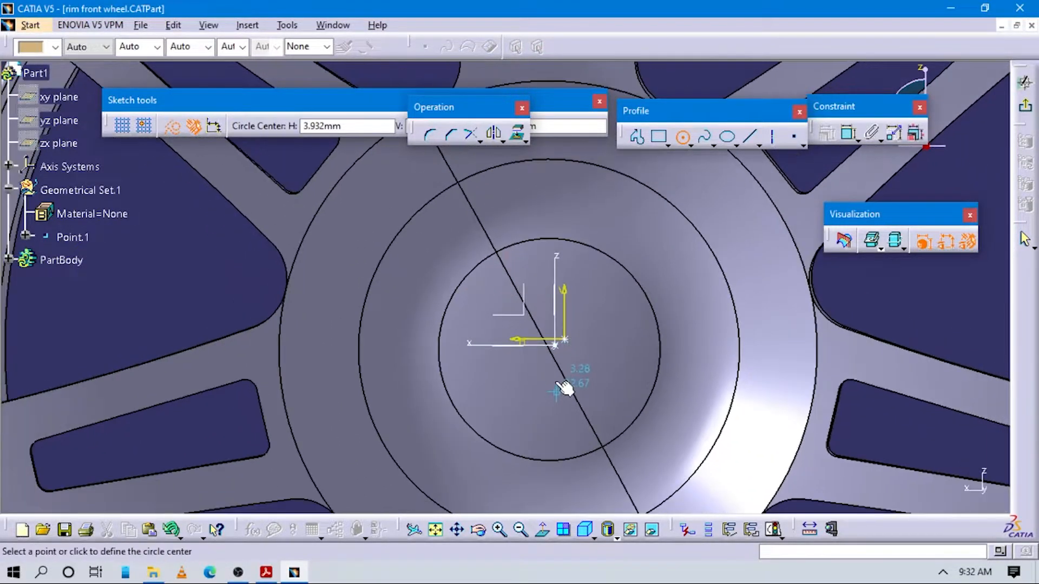
pyautogui.click(551, 360)
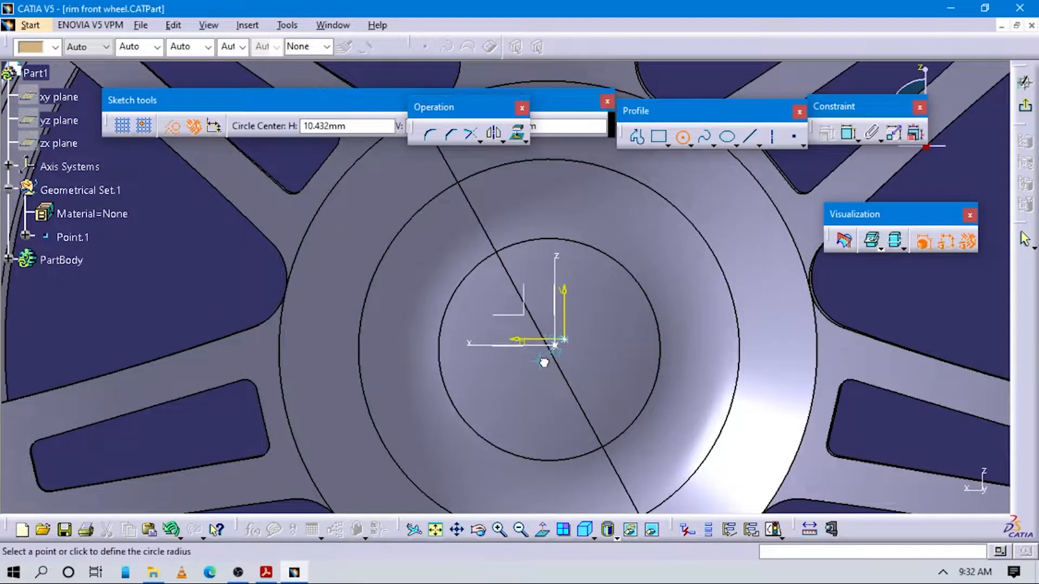
pyautogui.click(693, 198)
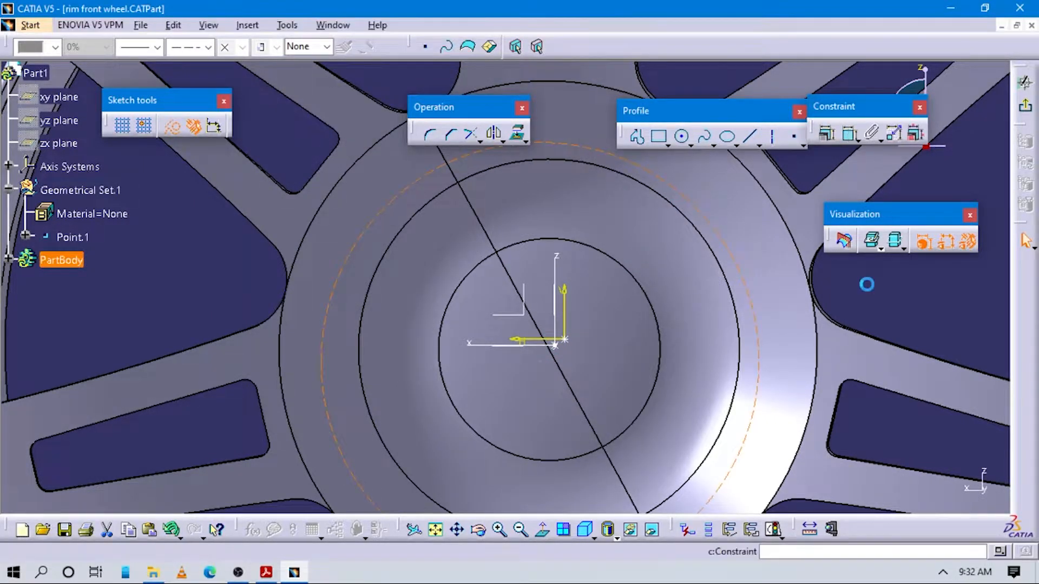
# Step: Dimension the construction circle's diameter and set it to 150 mm, following the pitch circle diameter in the PDF drawing
pyautogui.click(858, 286)
pyautogui.doubleClick(873, 284)
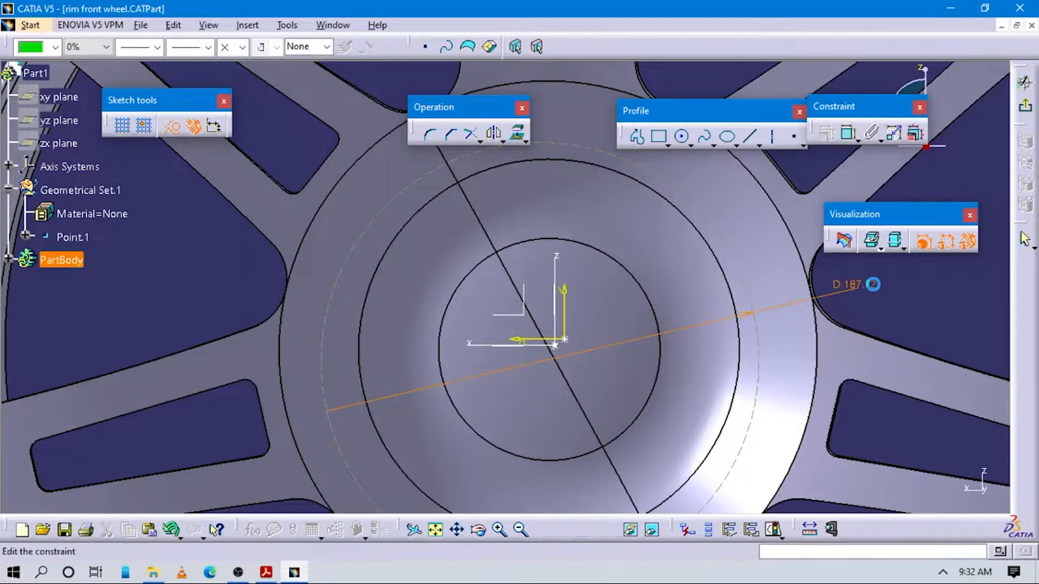
pyautogui.hotkey('alt', 'Tab')
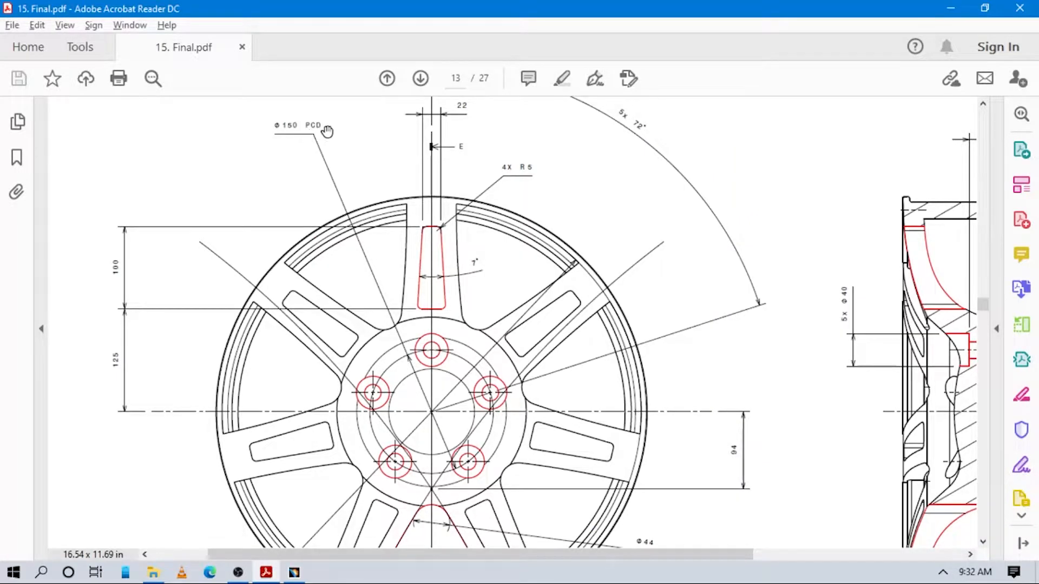
pyautogui.hotkey('alt', 'Tab')
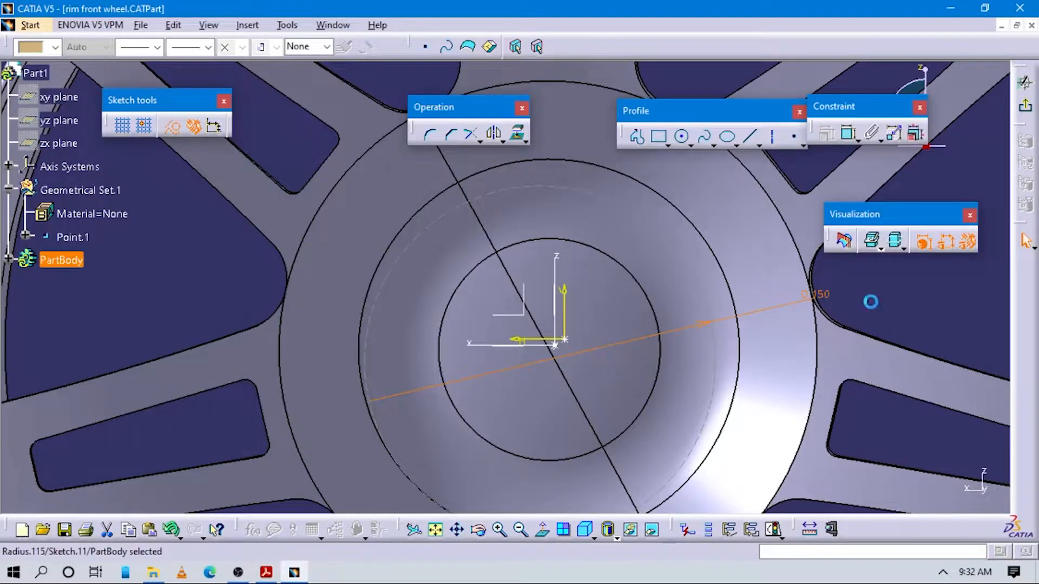
# Step: Constrain the construction circle to be concentric with the hub's inner circular edge
pyautogui.click(683, 138)
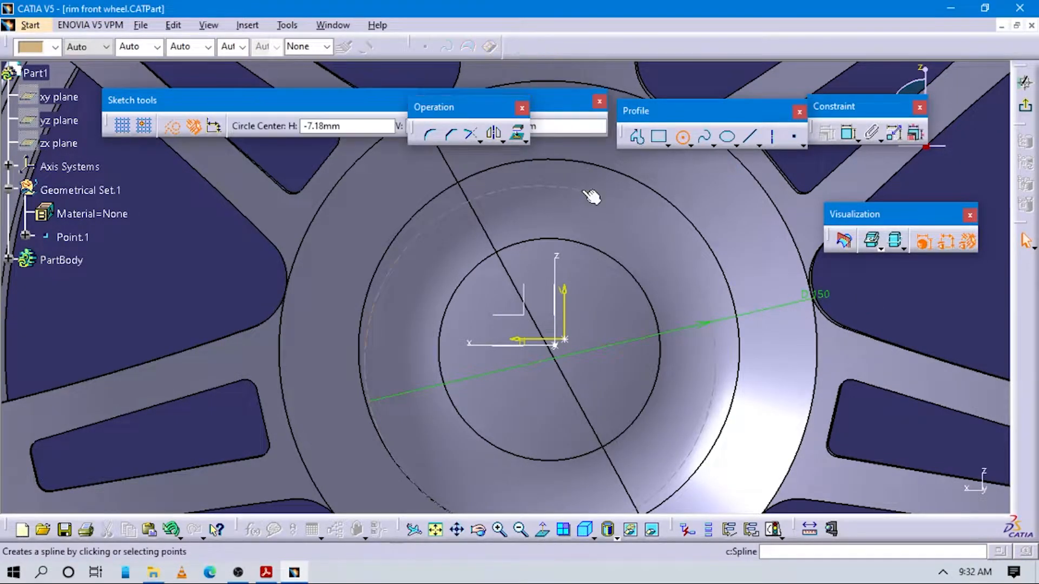
pyautogui.click(626, 245)
pyautogui.click(626, 244)
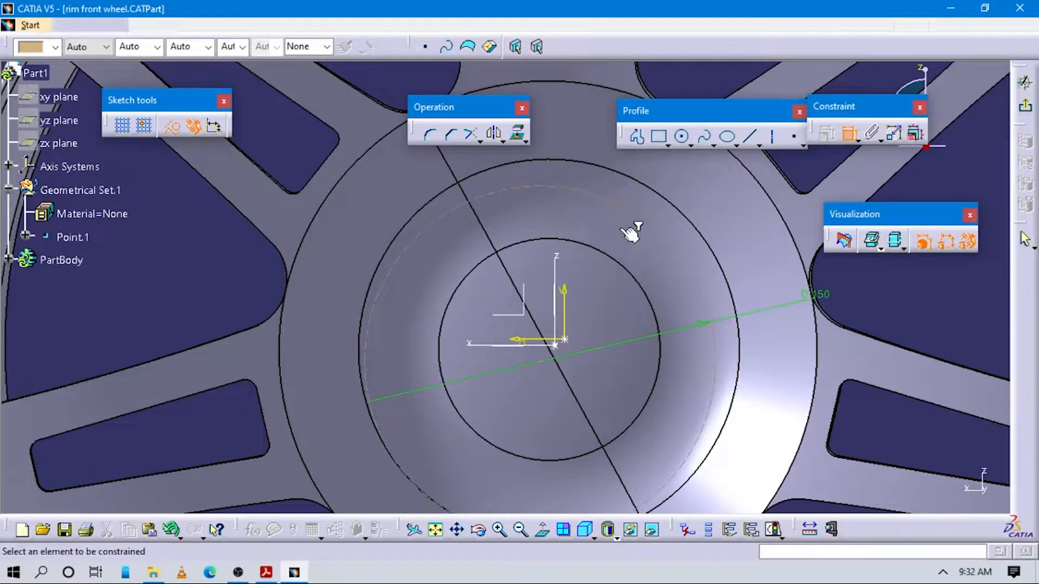
pyautogui.click(626, 207)
pyautogui.click(613, 253)
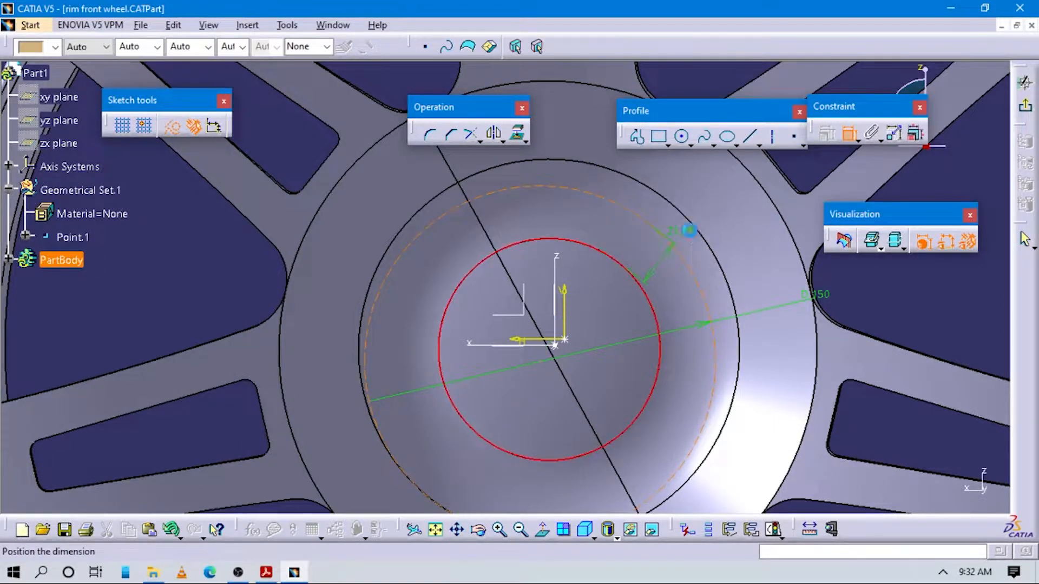
pyautogui.rightClick(694, 230)
pyautogui.click(752, 379)
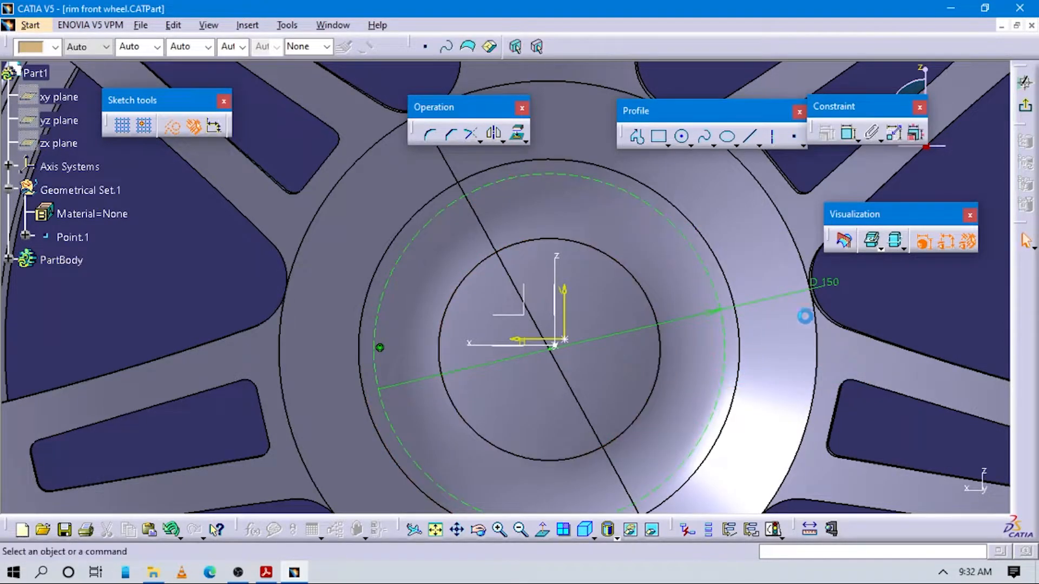
pyautogui.moveTo(806, 309); pyautogui.dragTo(853, 303, button='middle')
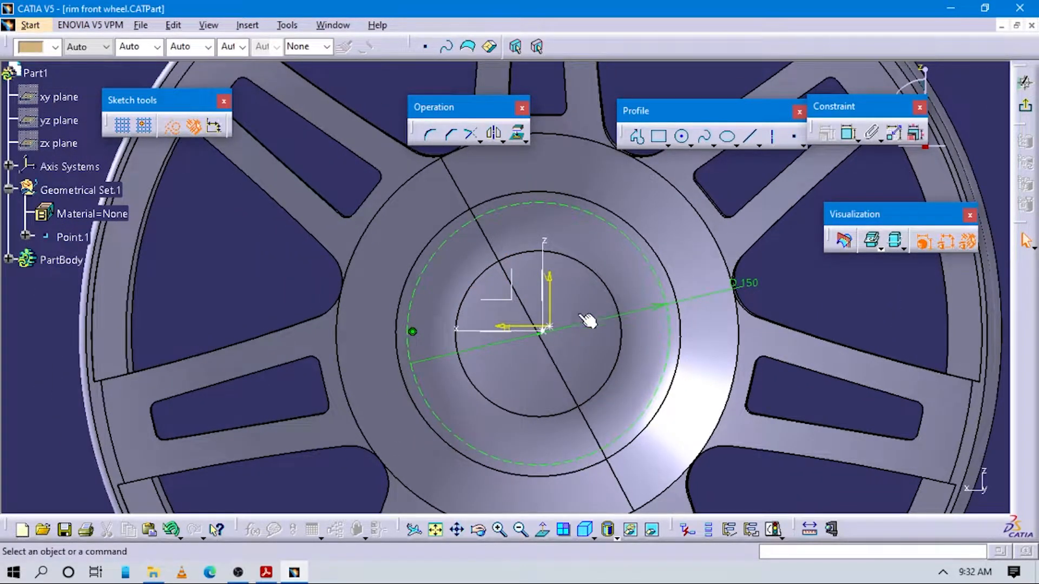
# Step: Move the hole's centre point to the top of the 150 mm construction circle and constrain it coincident with that circle
pyautogui.click(558, 329)
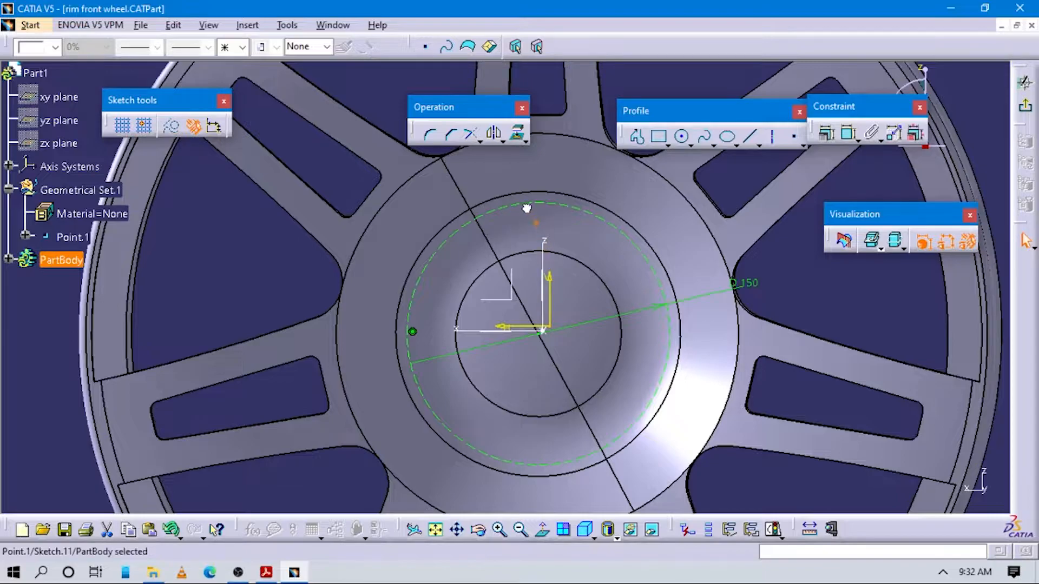
pyautogui.moveTo(552, 248)
pyautogui.mouseDown(button='middle')
pyautogui.moveTo(533, 272)
pyautogui.moveTo(543, 265)
pyautogui.mouseUp(button='middle')
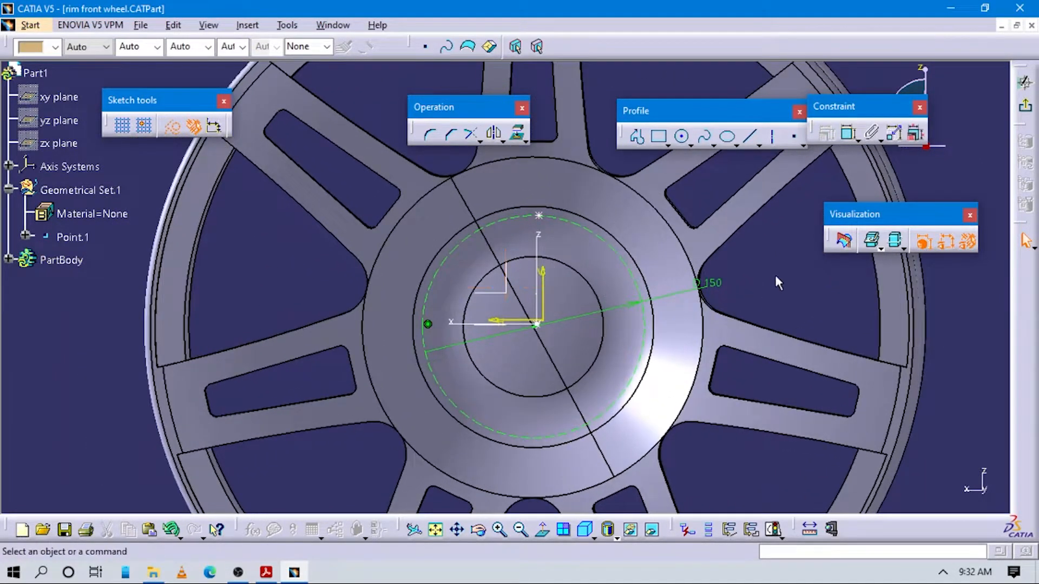
pyautogui.click(848, 134)
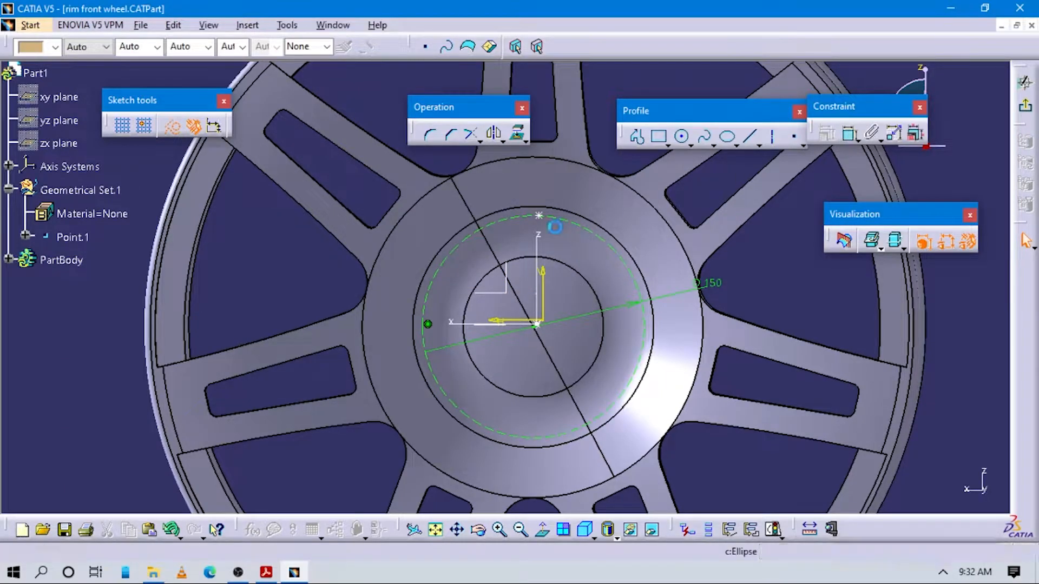
pyautogui.click(565, 218)
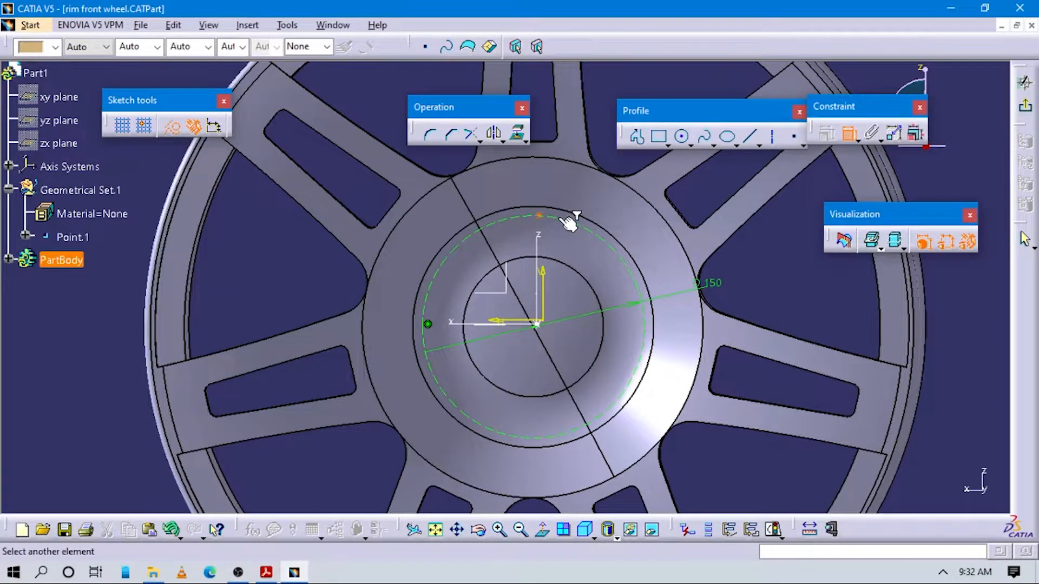
pyautogui.rightClick(561, 218)
pyautogui.click(552, 220)
pyautogui.click(576, 222)
pyautogui.rightClick(577, 230)
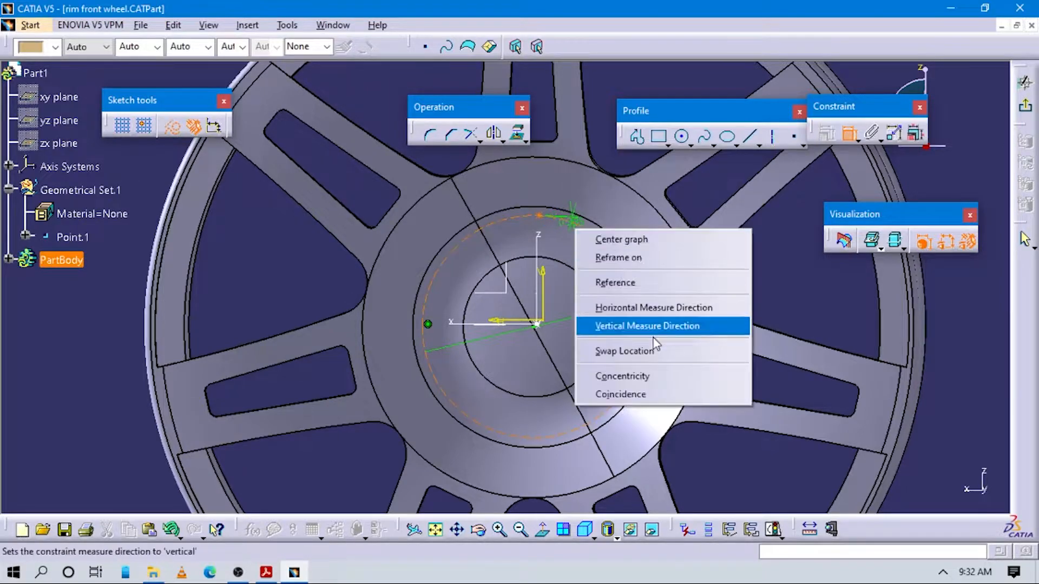
pyautogui.click(623, 395)
pyautogui.click(536, 215)
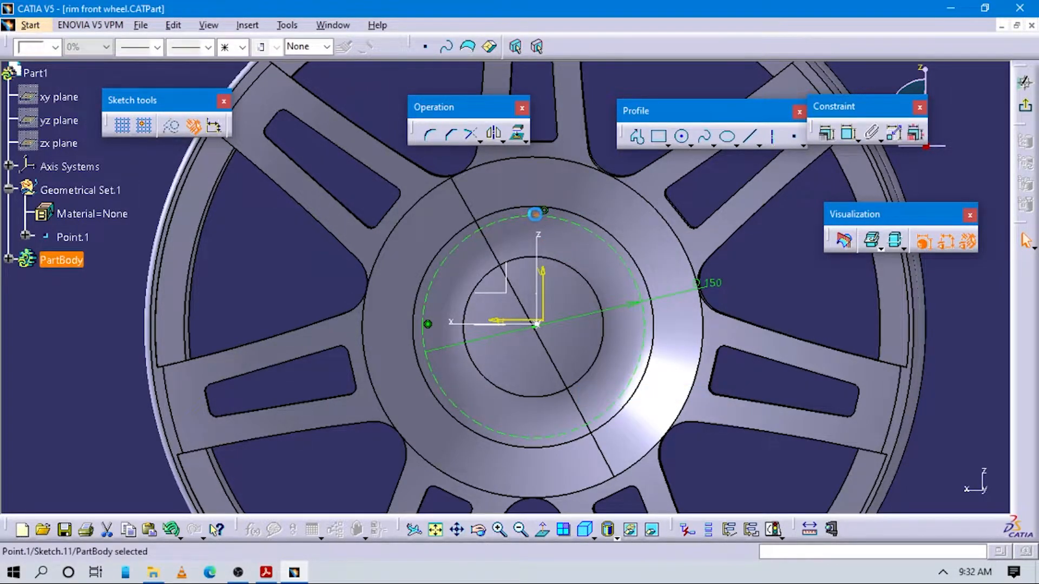
# Step: Constrain the hole's centre point coincident with the vertical z axis and finish the positioning sketch
pyautogui.moveTo(577, 245); pyautogui.dragTo(528, 135, button='middle')
pyautogui.moveTo(603, 306); pyautogui.dragTo(519, 340, button='middle')
pyautogui.click(823, 137)
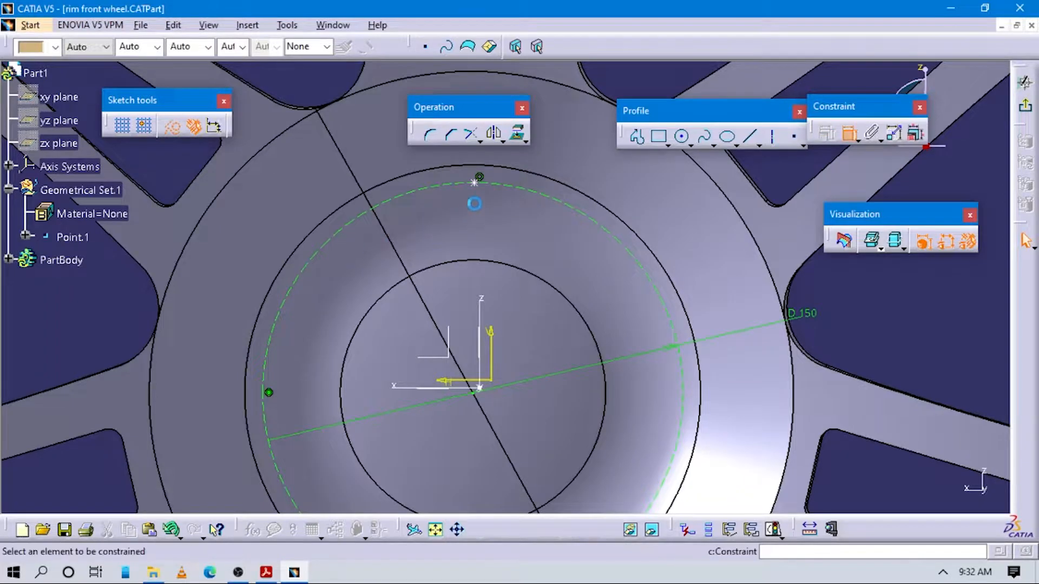
pyautogui.click(475, 182)
pyautogui.click(490, 326)
pyautogui.rightClick(454, 290)
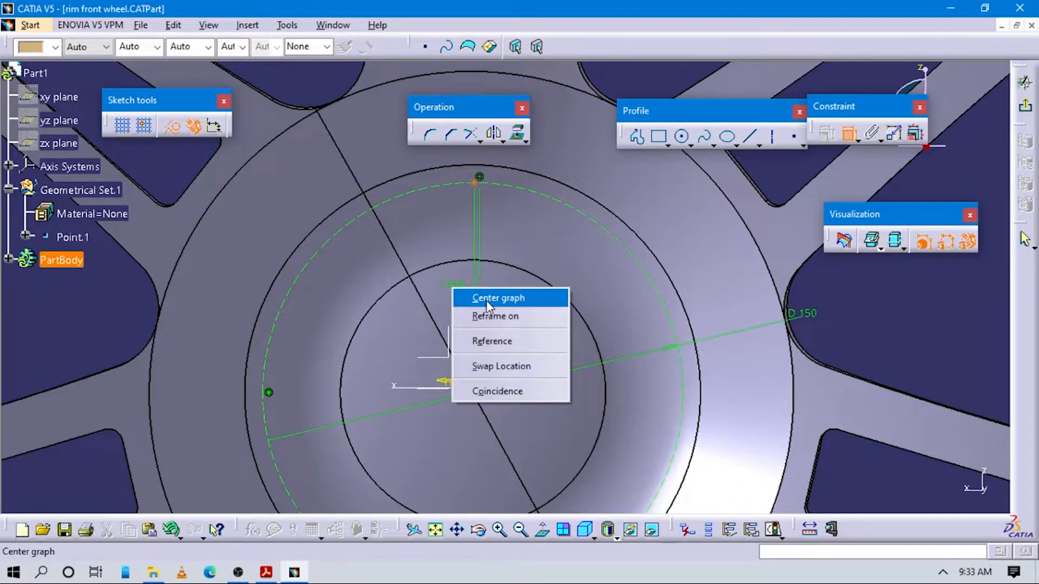
pyautogui.click(498, 391)
pyautogui.moveTo(487, 267)
pyautogui.mouseDown(button='middle')
pyautogui.moveTo(520, 325)
pyautogui.moveTo(536, 431)
pyautogui.moveTo(535, 422)
pyautogui.moveTo(765, 324)
pyautogui.moveTo(673, 290)
pyautogui.moveTo(524, 302)
pyautogui.mouseUp(button='middle')
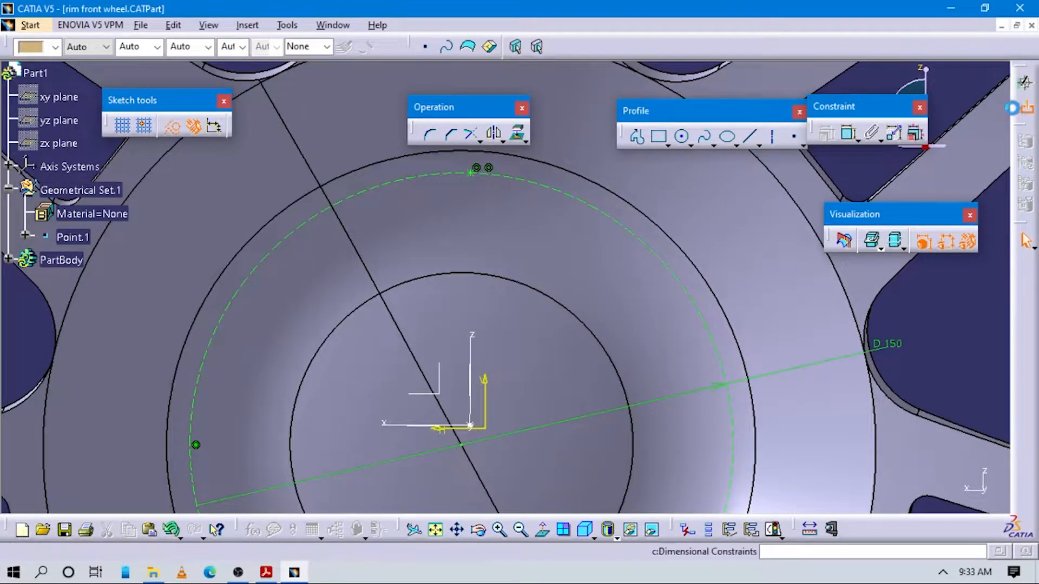
pyautogui.click(1021, 107)
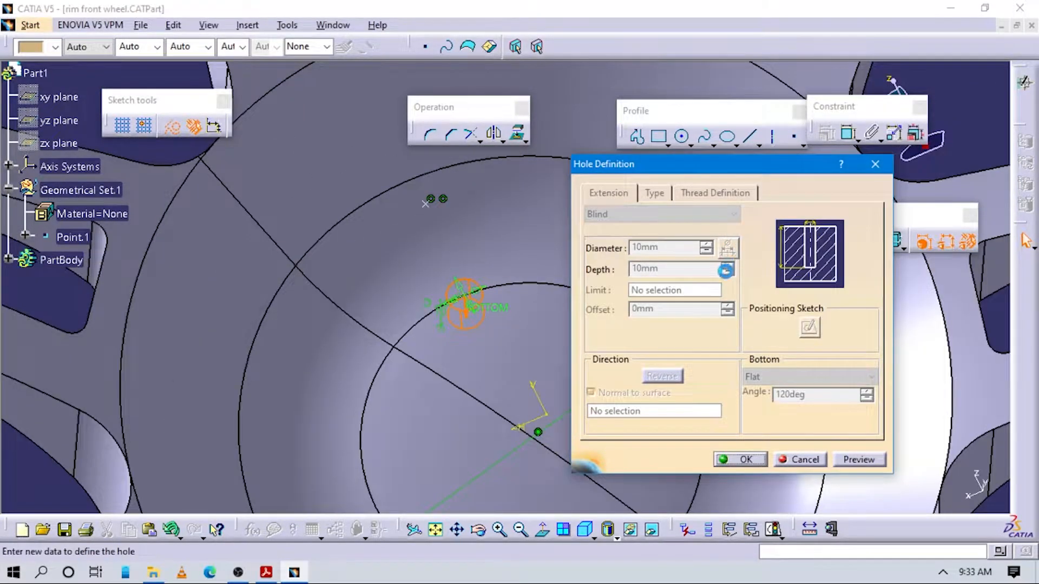
# Step: Set the hole's diameter to 20 mm, following the section view in the PDF drawing, and its extension to Up To Next
pyautogui.hotkey('alt', 'Tab')
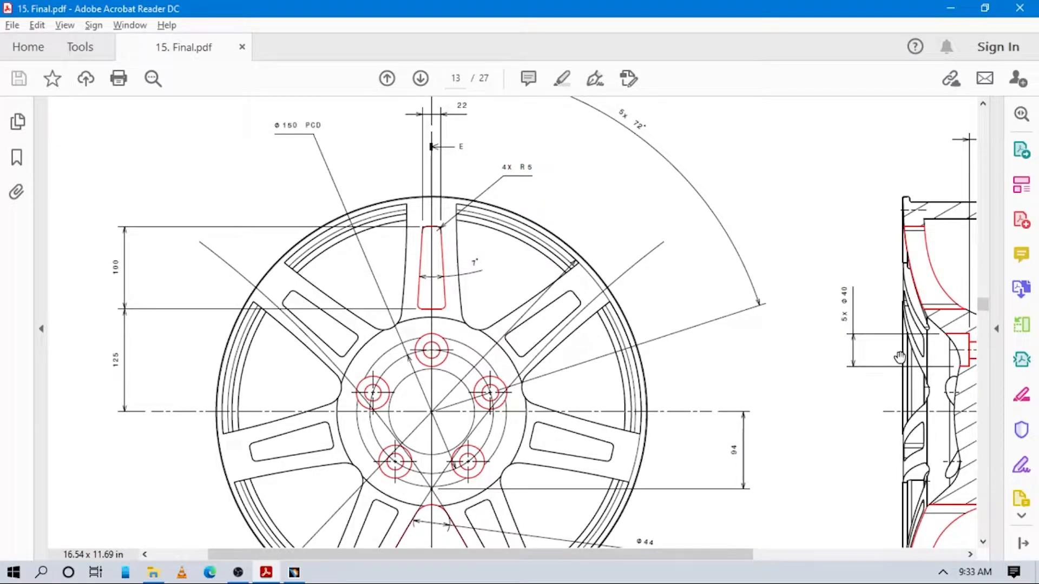
pyautogui.moveTo(833, 413)
pyautogui.mouseDown()
pyautogui.moveTo(691, 382)
pyautogui.moveTo(604, 387)
pyautogui.mouseUp()
pyautogui.moveTo(778, 364); pyautogui.dragTo(660, 384)
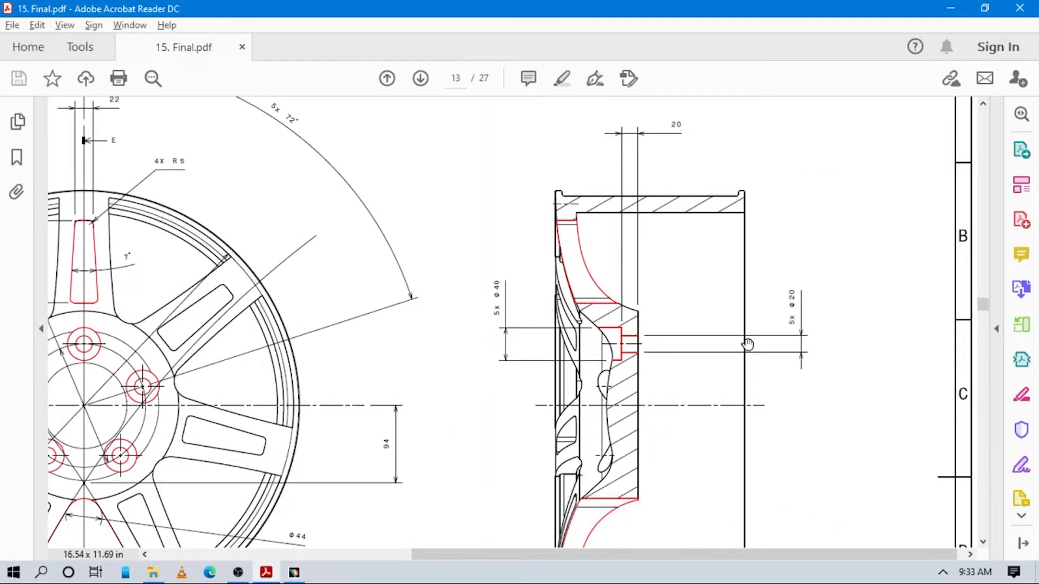
pyautogui.hotkey('alt', 'Tab')
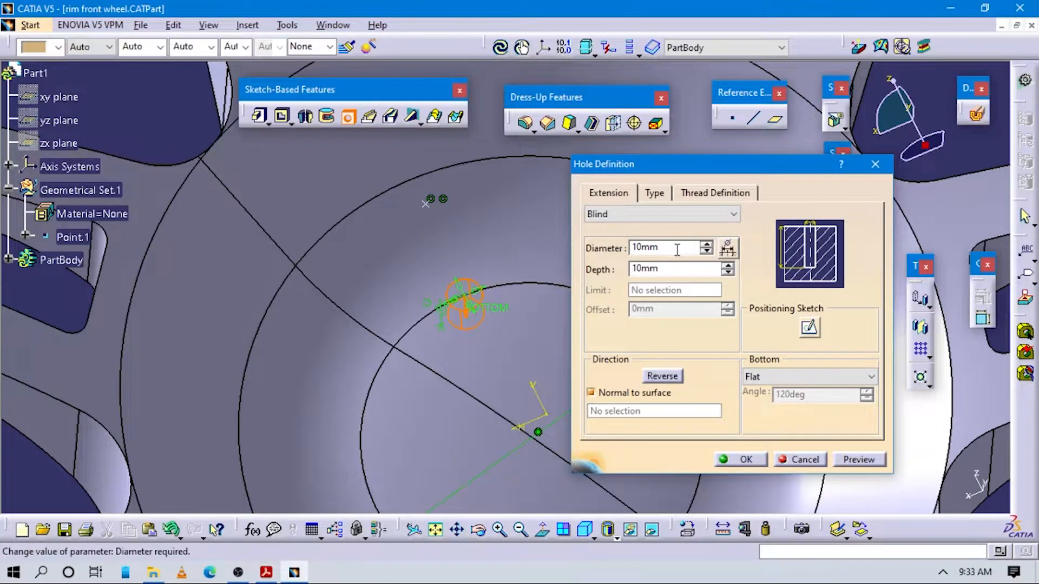
pyautogui.write('2')
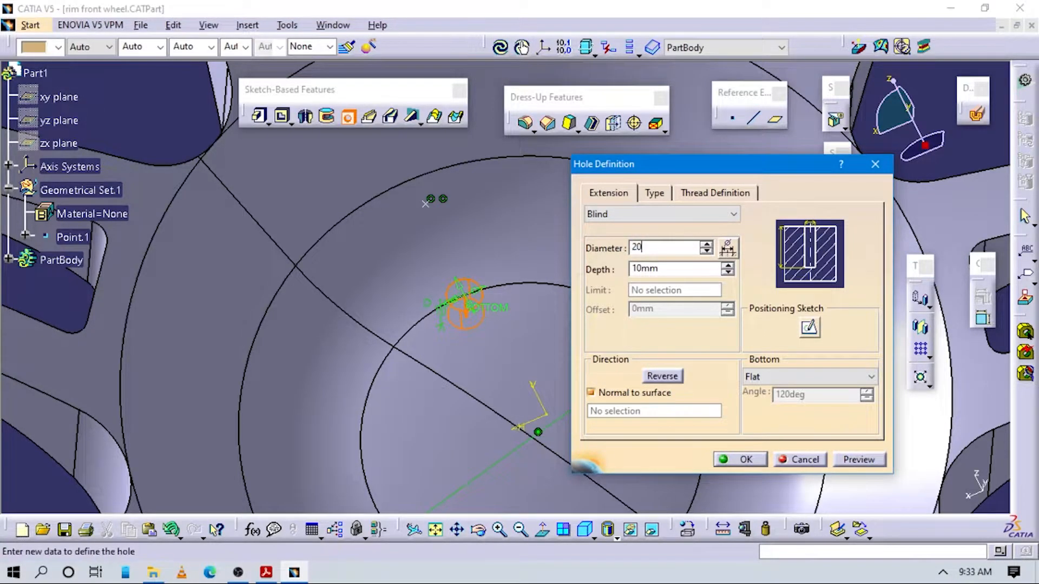
pyautogui.write('0')
pyautogui.click(620, 213)
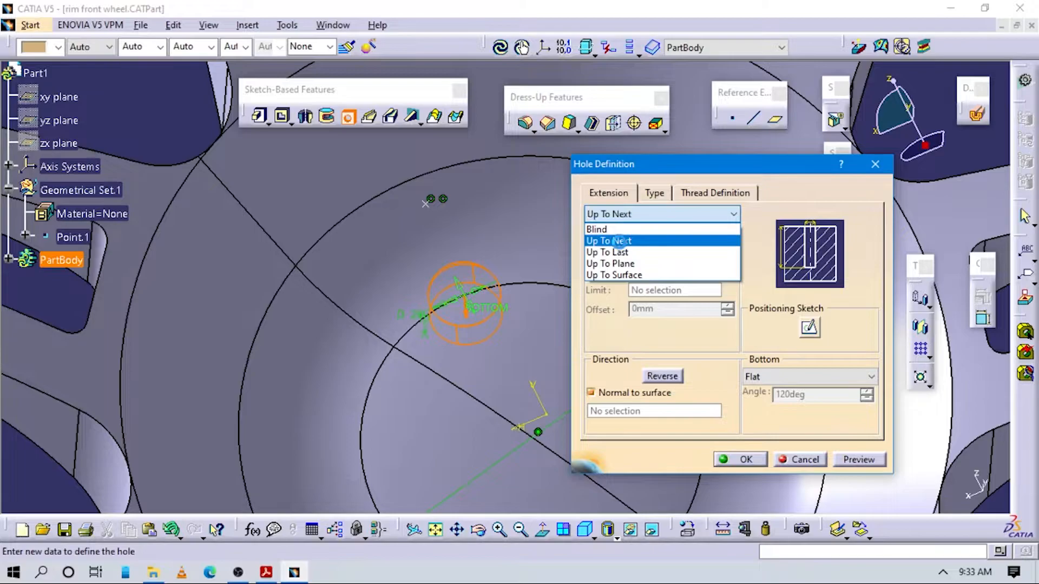
pyautogui.click(601, 238)
# Step: Change the hole type to Counterbored and set the counterbore diameter to 40 mm, following the PDF drawing
pyautogui.click(654, 193)
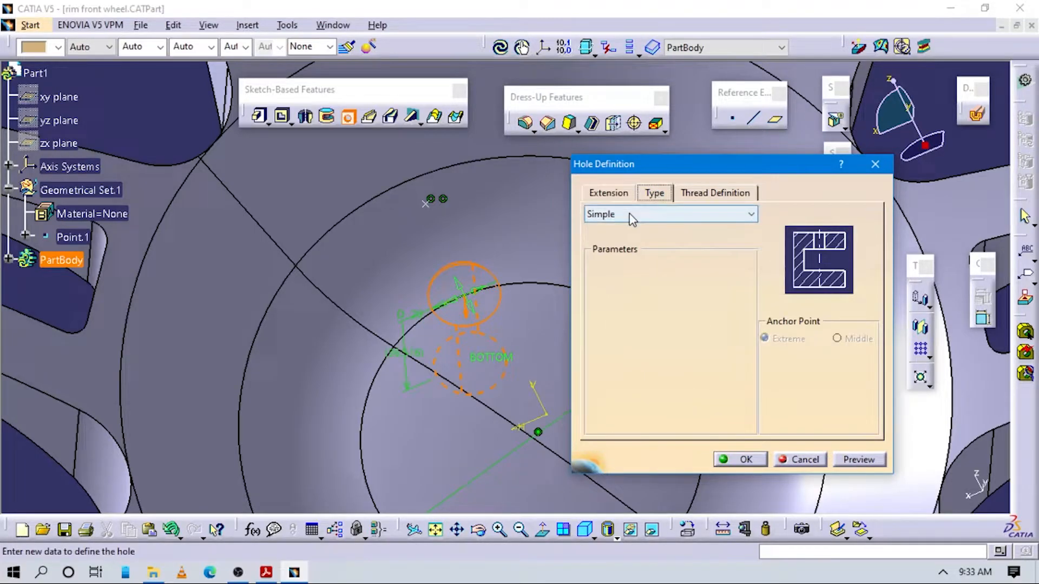
pyautogui.click(712, 219)
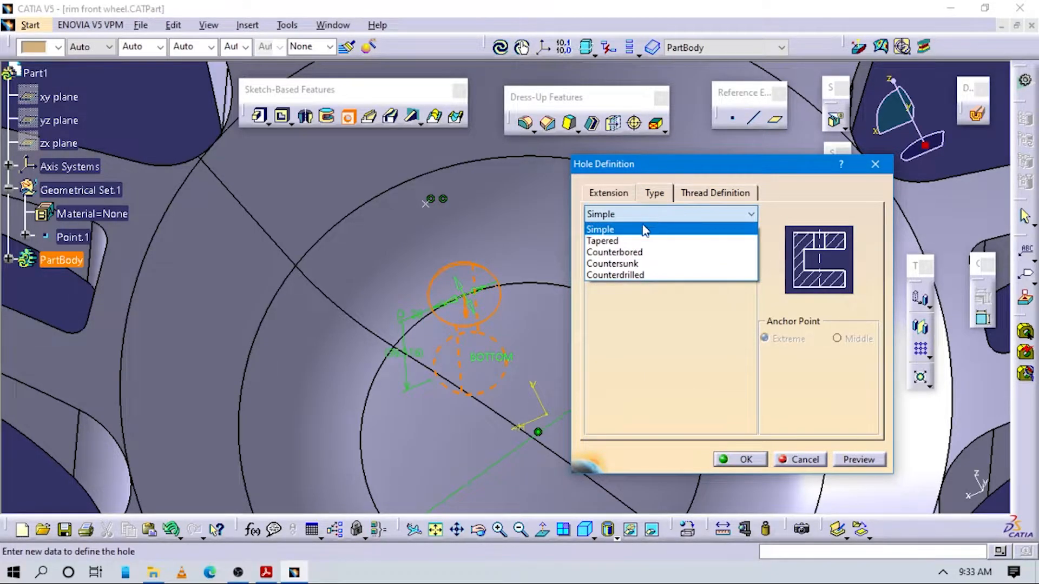
pyautogui.click(626, 252)
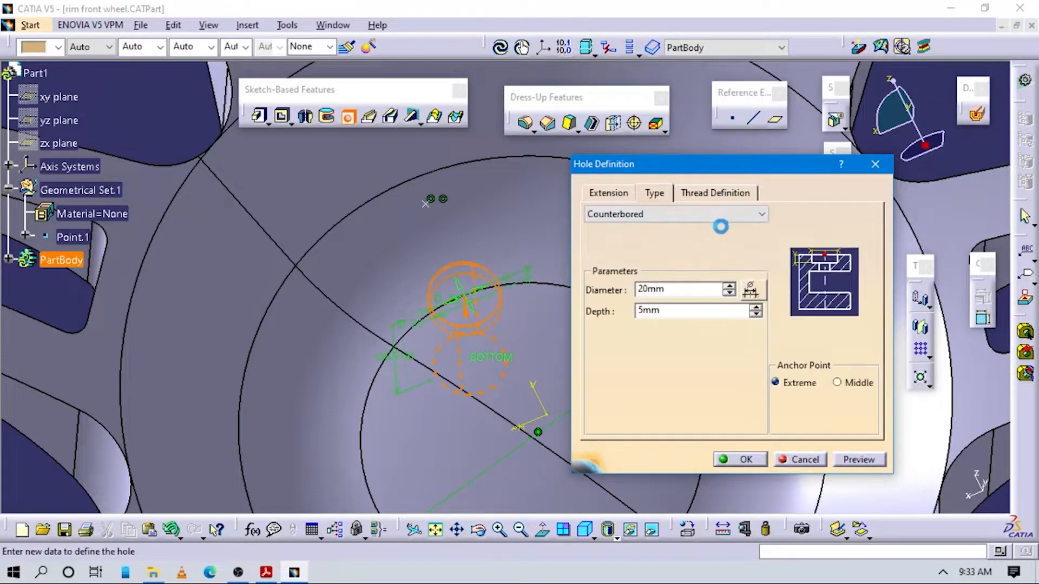
pyautogui.hotkey('alt', 'Tab')
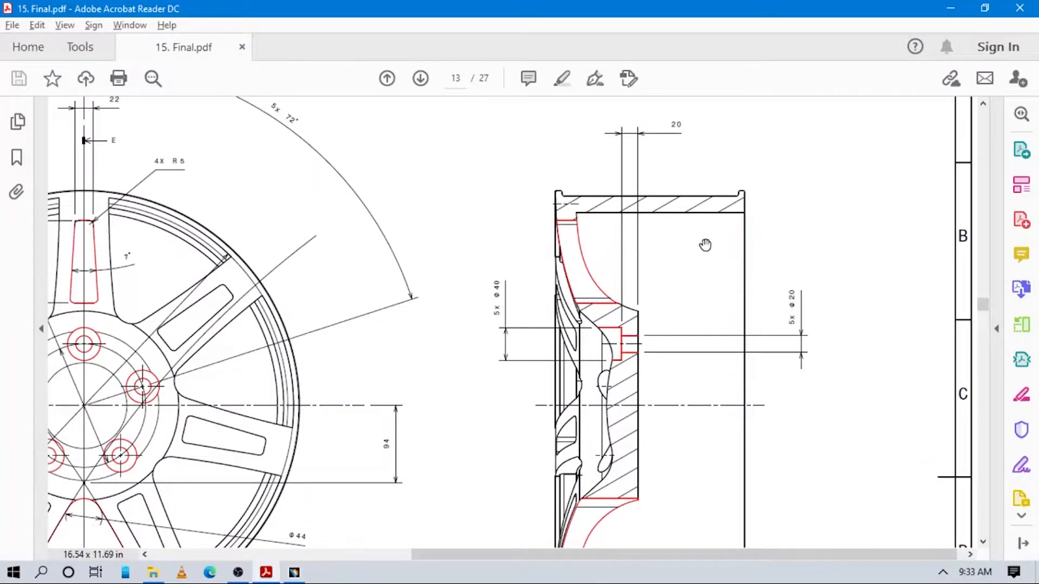
pyautogui.hotkey('alt', 'Tab')
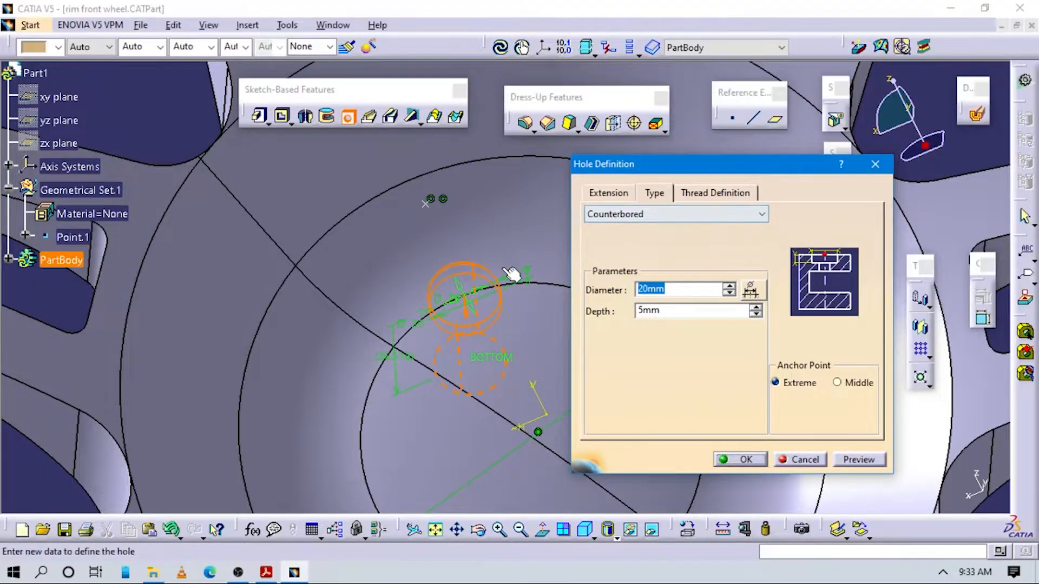
pyautogui.write('40')
pyautogui.hotkey('alt', 'Tab')
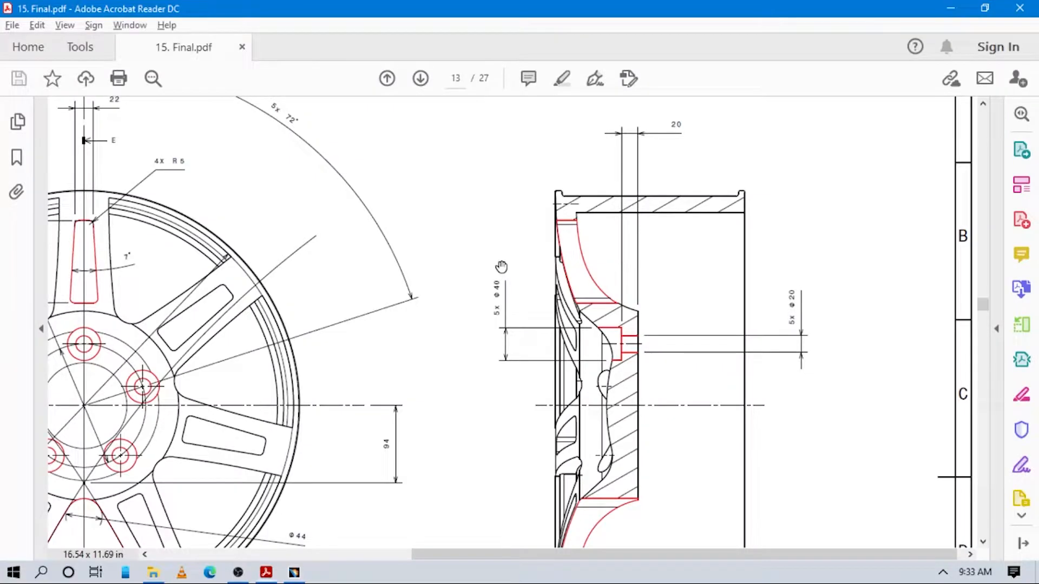
pyautogui.hotkey('alt', 'Tab')
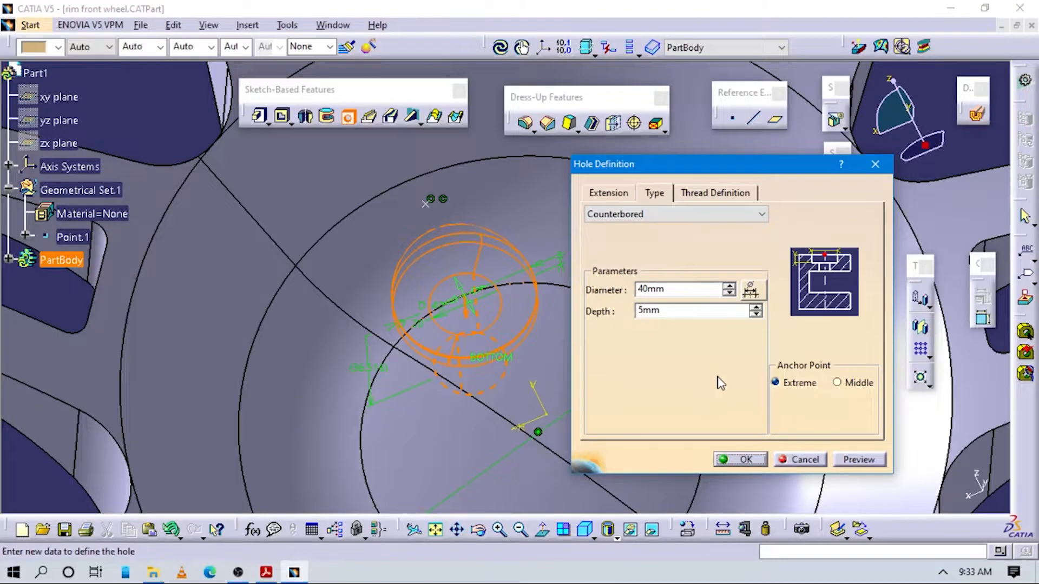
# Step: Set the counterbore depth to 15 mm, keeping its diameter at 40 mm, and create the hole
pyautogui.hotkey('alt', 'Tab')
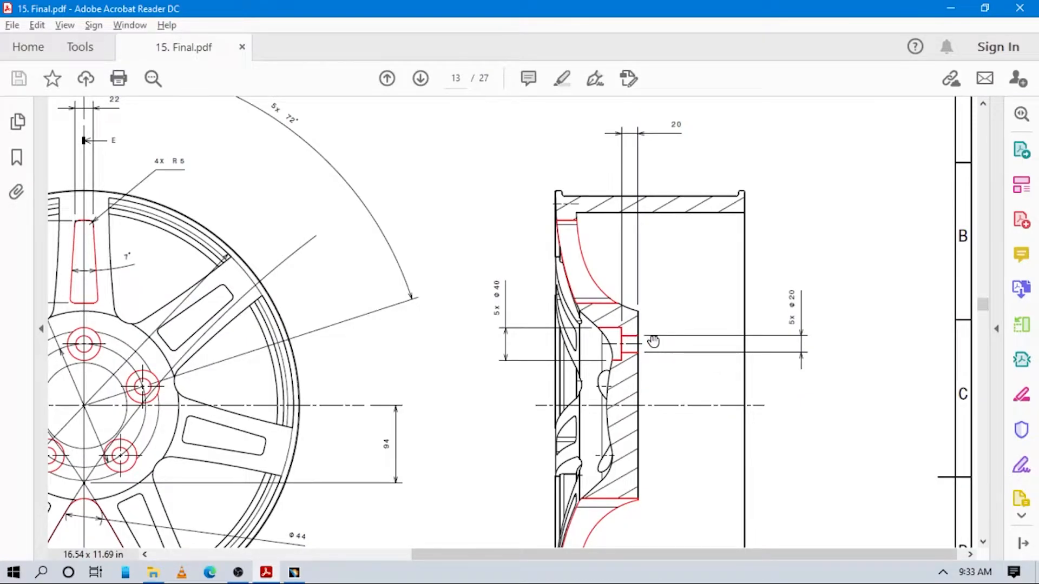
pyautogui.hotkey('alt', 'Tab')
pyautogui.moveTo(547, 362)
pyautogui.mouseDown(button='middle')
pyautogui.moveTo(336, 408)
pyautogui.moveTo(494, 343)
pyautogui.moveTo(531, 379)
pyautogui.moveTo(494, 359)
pyautogui.moveTo(431, 384)
pyautogui.moveTo(476, 396)
pyautogui.moveTo(455, 394)
pyautogui.mouseUp(button='middle')
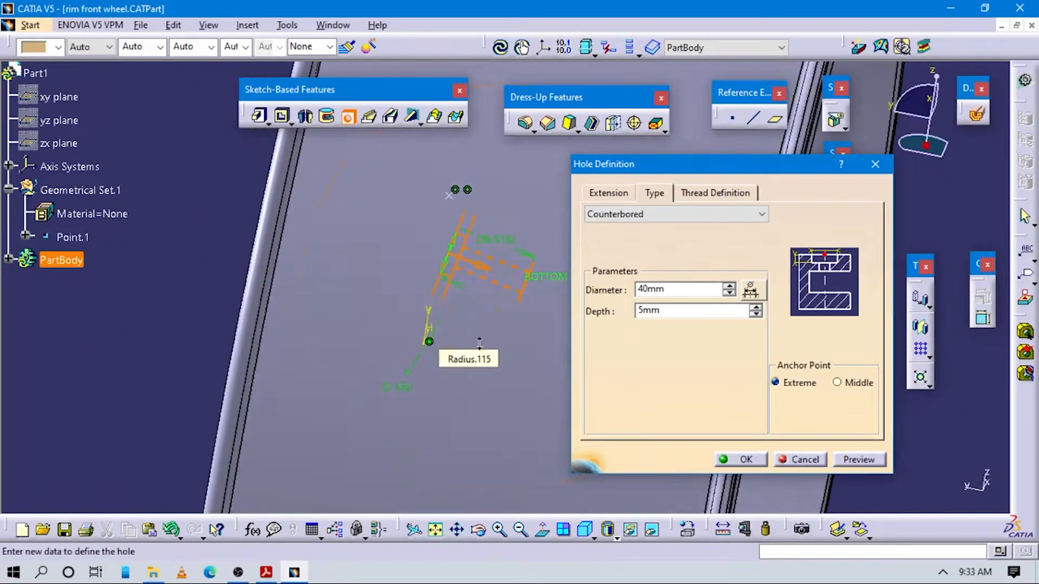
pyautogui.moveTo(479, 343); pyautogui.dragTo(487, 358, button='middle')
pyautogui.moveTo(553, 363); pyautogui.dragTo(568, 333, button='middle')
pyautogui.click(726, 286)
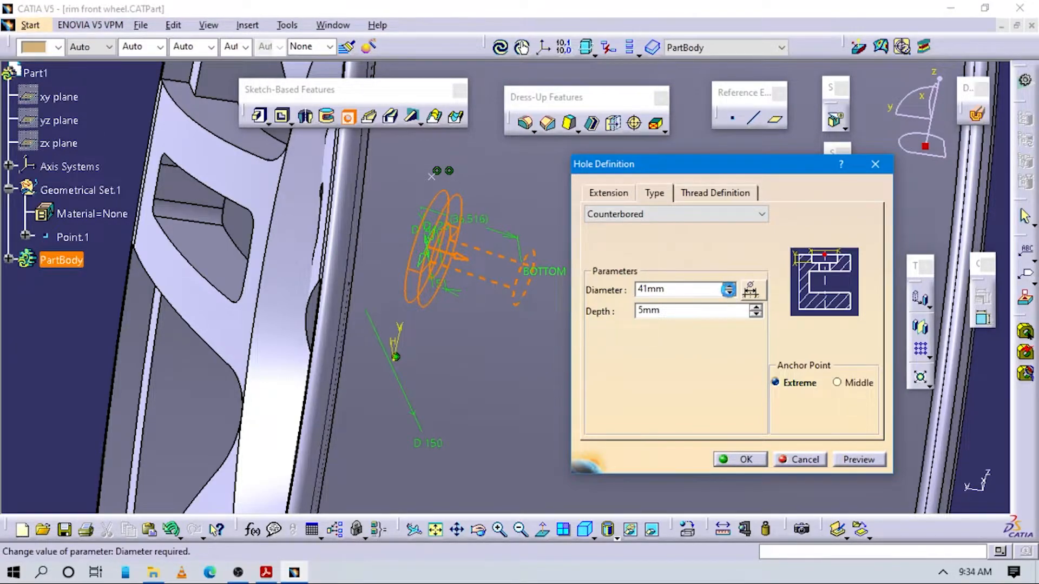
pyautogui.click(756, 307)
pyautogui.click(756, 307)
pyautogui.click(756, 307)
pyautogui.click(757, 307)
pyautogui.click(756, 307)
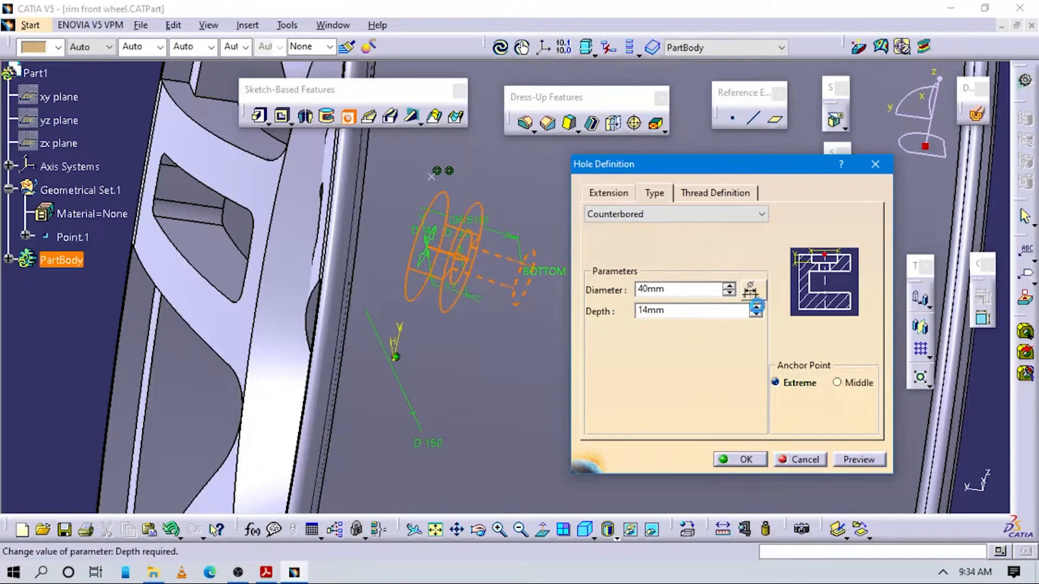
pyautogui.click(756, 306)
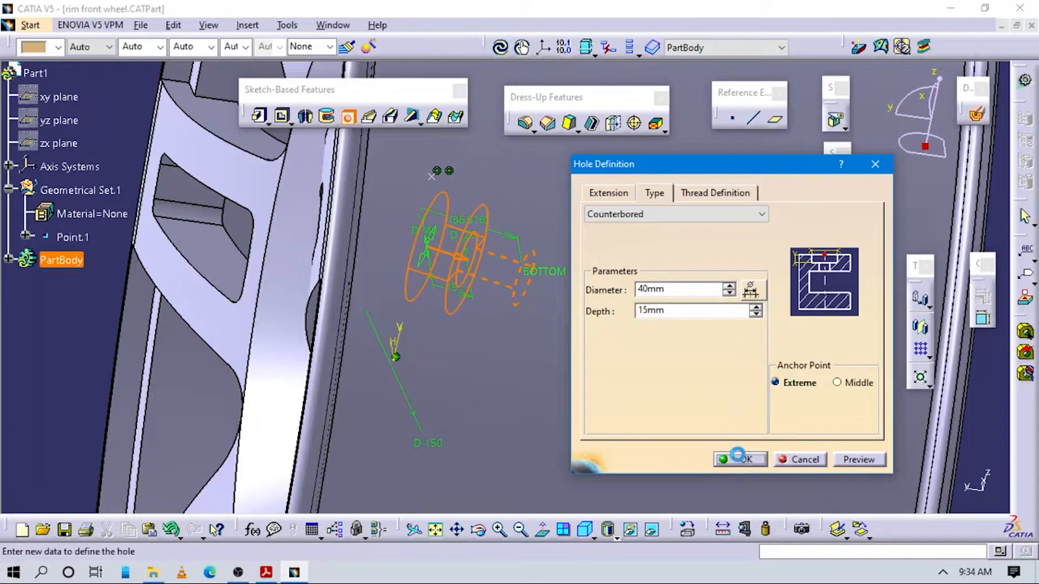
pyautogui.click(738, 459)
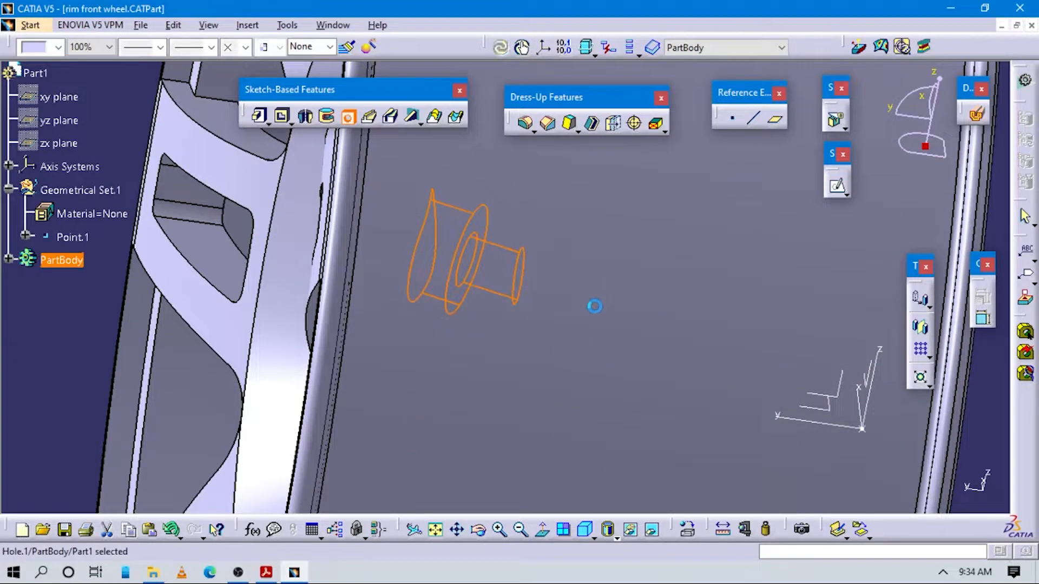
# Step: Measure the distance from the counterbore's floor to the hub's rear face and compare it with the PDF drawing
pyautogui.moveTo(511, 316); pyautogui.dragTo(479, 335, button='middle')
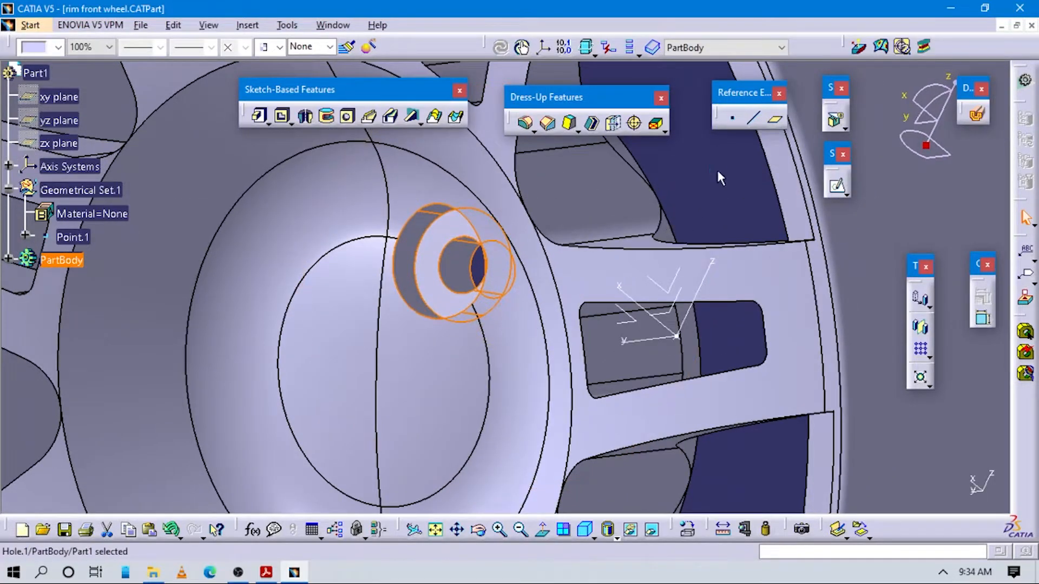
pyautogui.click(719, 173)
pyautogui.click(723, 529)
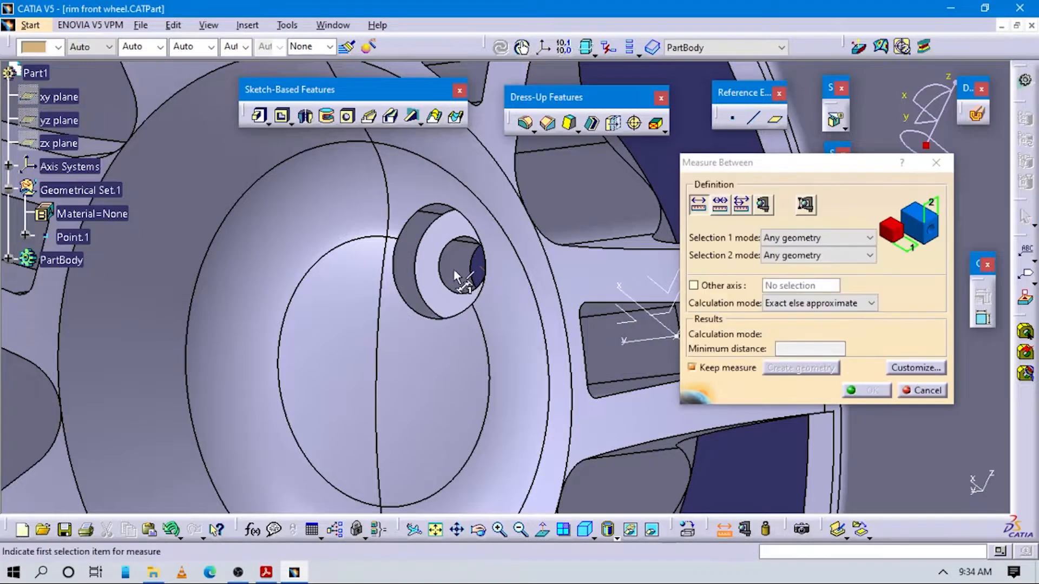
pyautogui.moveTo(460, 274); pyautogui.dragTo(533, 304, button='middle')
pyautogui.click(579, 305)
pyautogui.moveTo(597, 328); pyautogui.dragTo(553, 342, button='middle')
pyautogui.click(533, 300)
pyautogui.hotkey('alt', 'Tab')
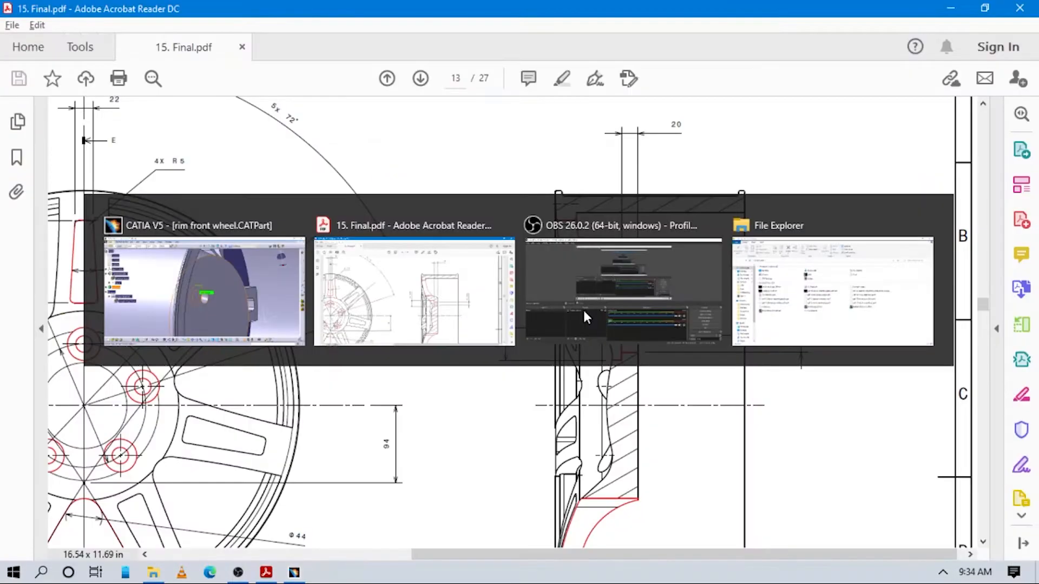
pyautogui.hotkey('alt', 'Tab')
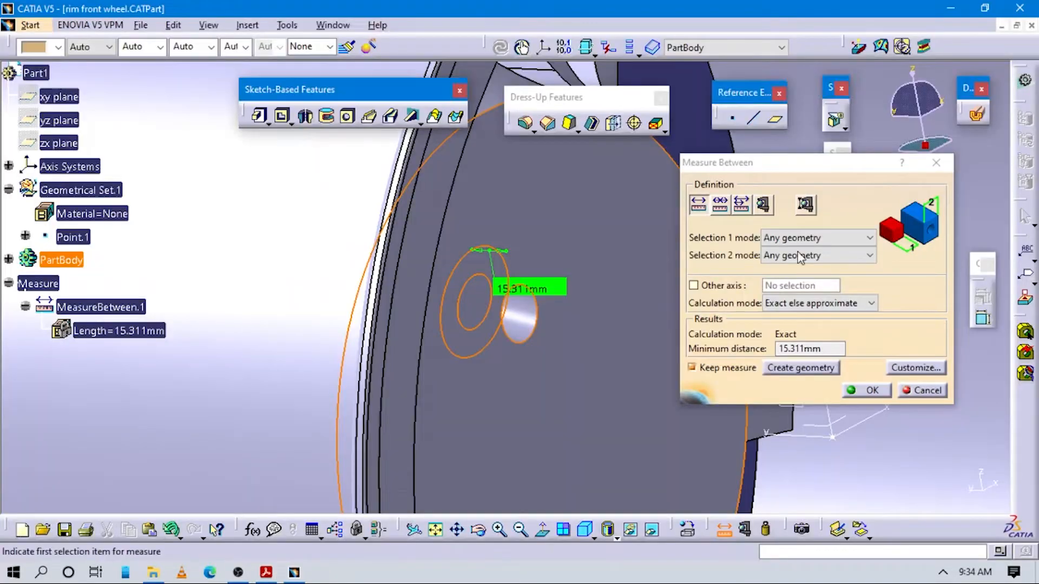
pyautogui.click(939, 165)
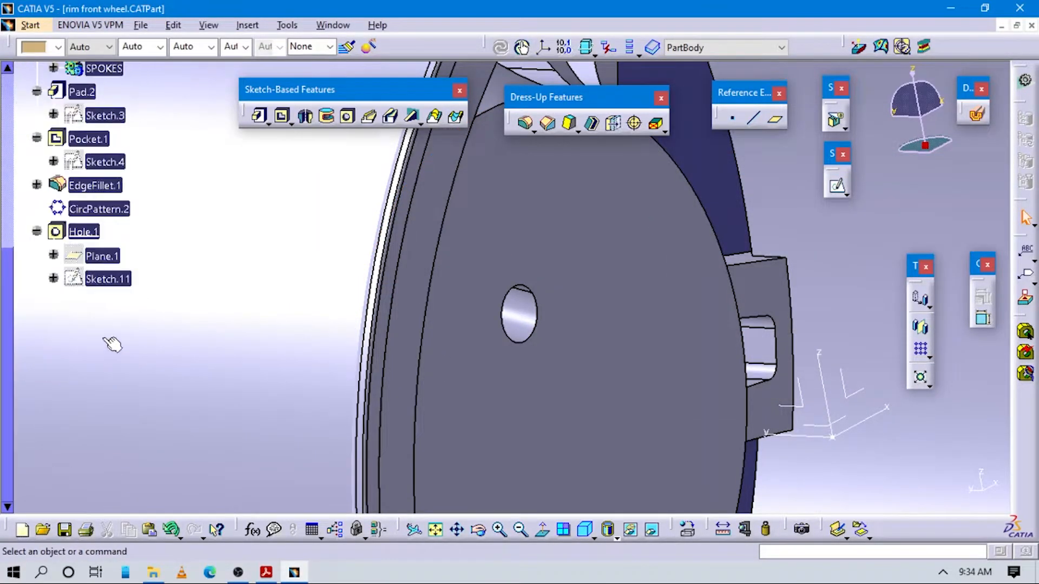
# Step: Edit the counterbored hole on the hub and set its counterbore depth to 10 mm
pyautogui.doubleClick(82, 232)
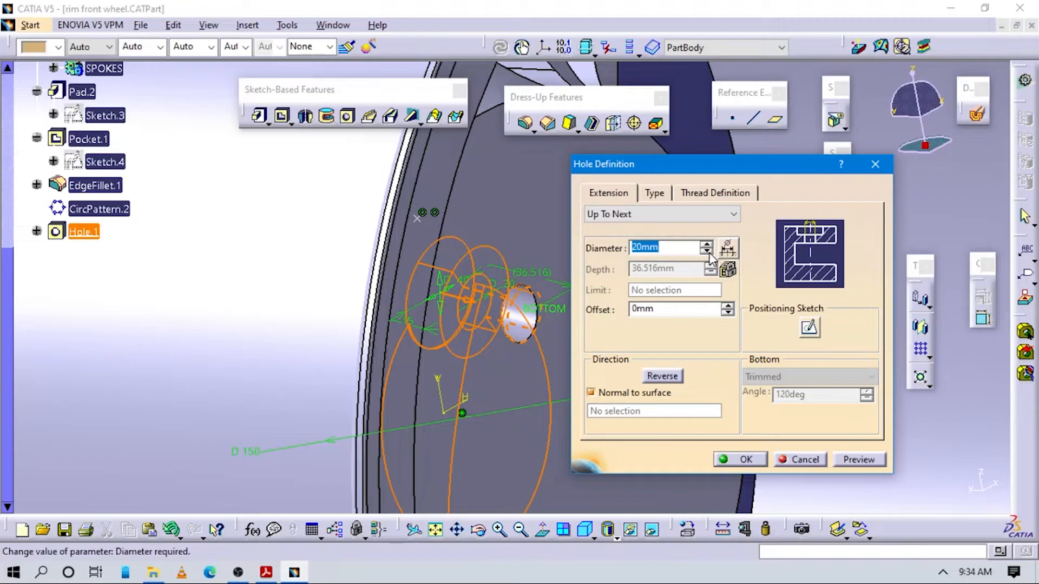
pyautogui.click(656, 194)
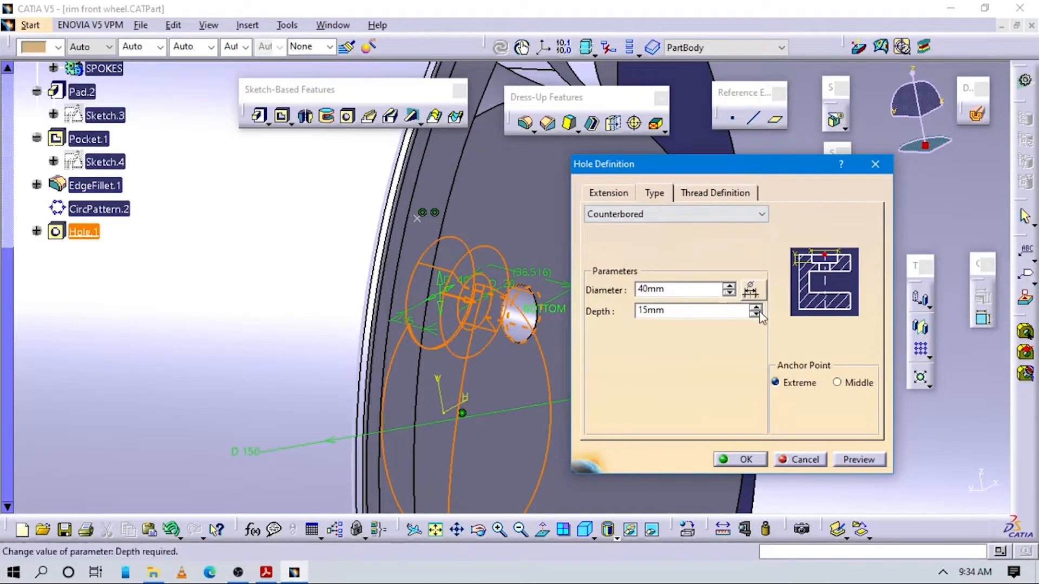
pyautogui.doubleClick(680, 312)
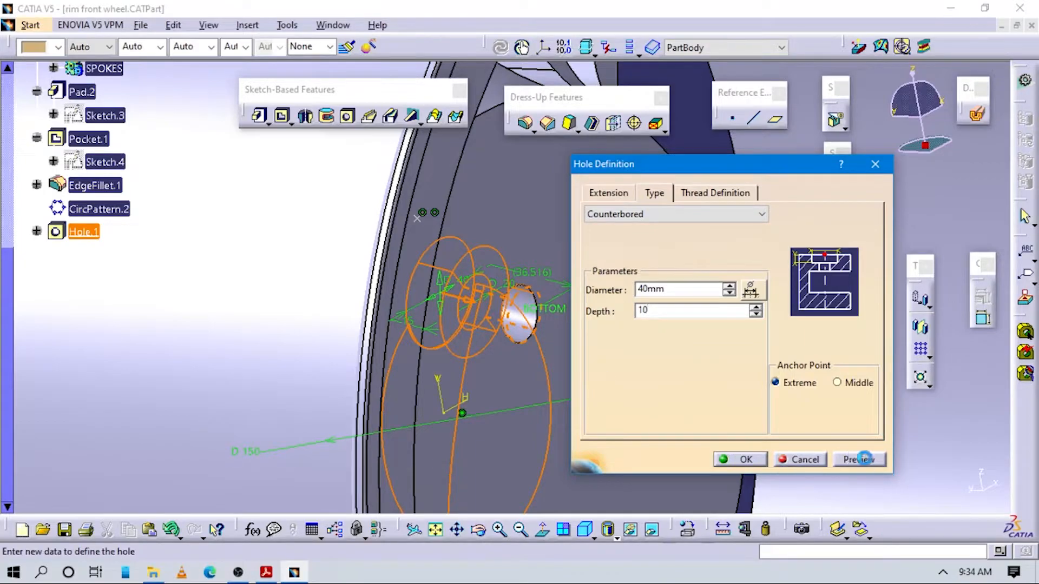
pyautogui.click(749, 460)
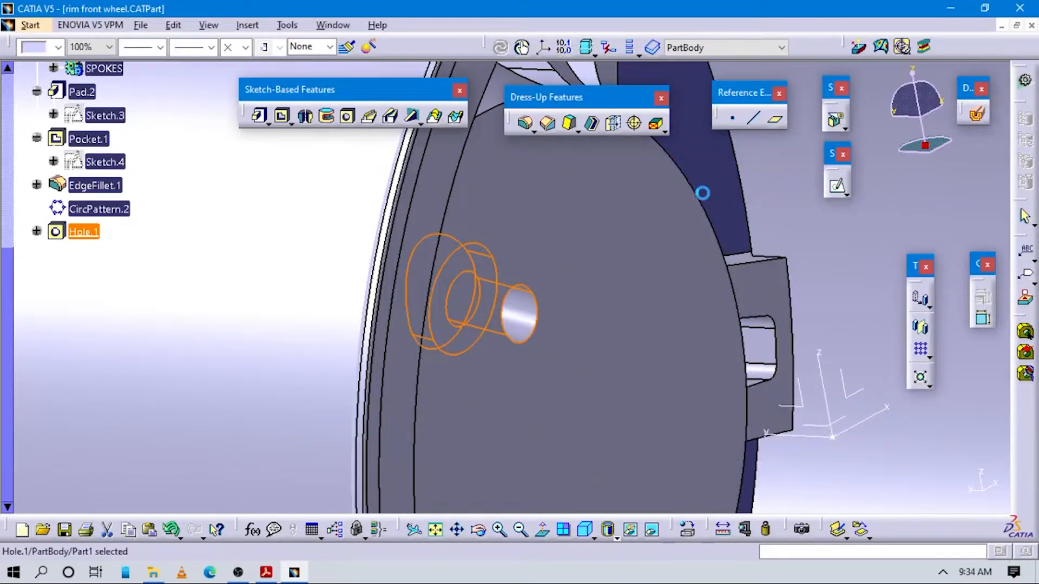
# Step: Measure the distance between the hub's rear face and the counterbore's floor without keeping the measurement
pyautogui.click(728, 534)
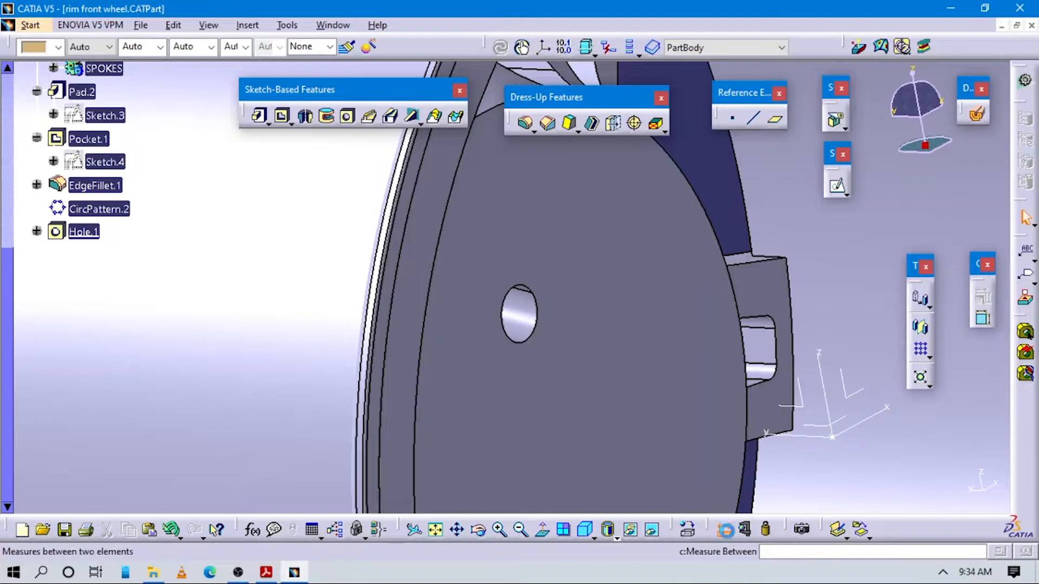
pyautogui.click(576, 328)
pyautogui.moveTo(576, 328); pyautogui.dragTo(524, 355, button='middle')
pyautogui.click(569, 324)
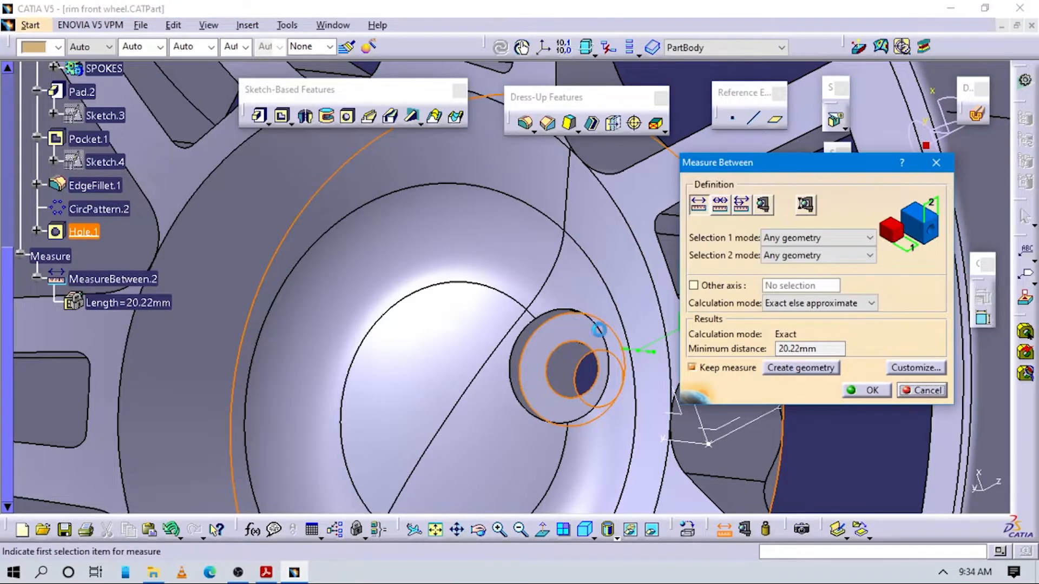
pyautogui.moveTo(590, 387); pyautogui.dragTo(387, 371, button='middle')
pyautogui.click(934, 169)
# Step: Examine the hole on the hub and check the bolt holes' number and angular spacing in the PDF drawing's front view
pyautogui.moveTo(604, 277); pyautogui.dragTo(615, 399, button='middle')
pyautogui.moveTo(502, 348); pyautogui.dragTo(544, 307, button='middle')
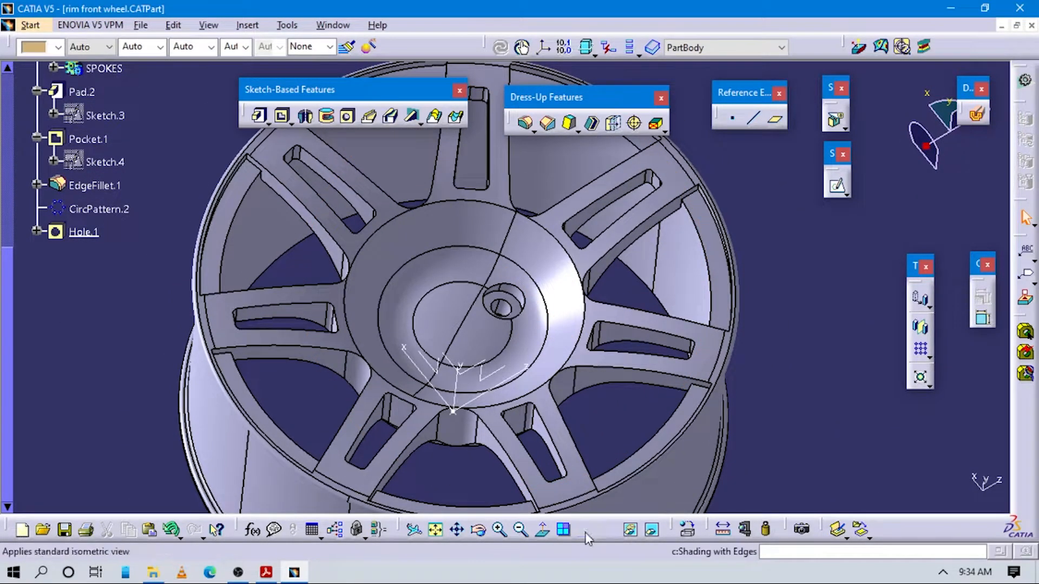
pyautogui.moveTo(630, 410); pyautogui.dragTo(513, 352, button='middle')
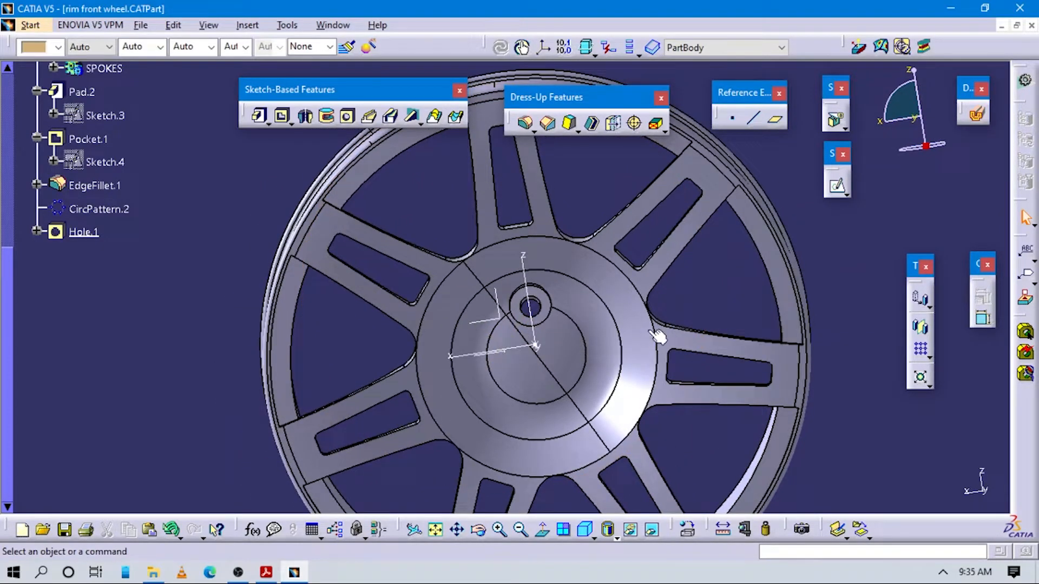
pyautogui.hotkey('alt', 'Tab')
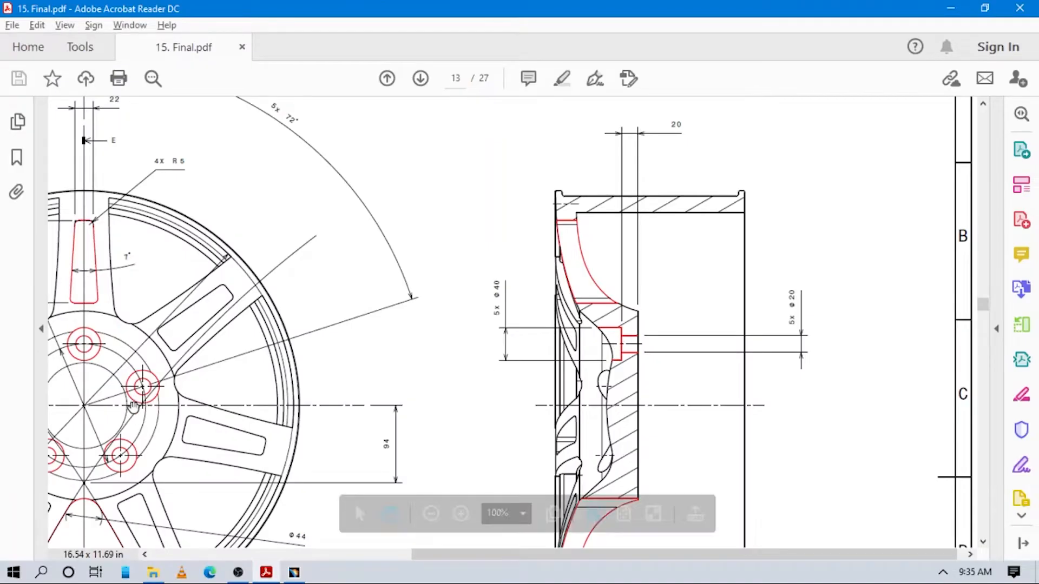
pyautogui.moveTo(443, 560); pyautogui.dragTo(272, 560)
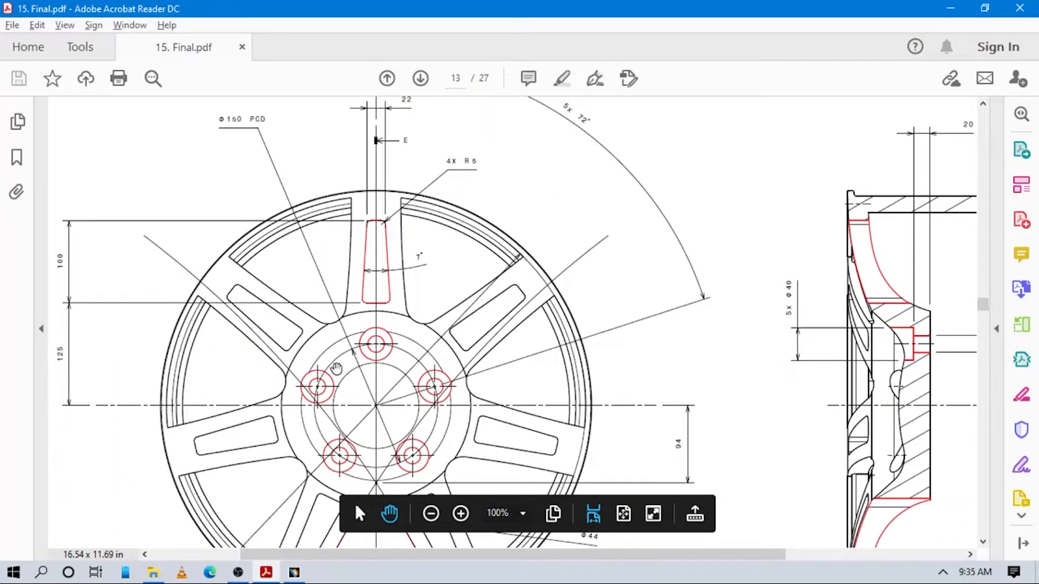
pyautogui.hotkey('alt', 'Tab')
pyautogui.moveTo(536, 373); pyautogui.dragTo(502, 349, button='middle')
pyautogui.moveTo(568, 308); pyautogui.dragTo(602, 368, button='middle')
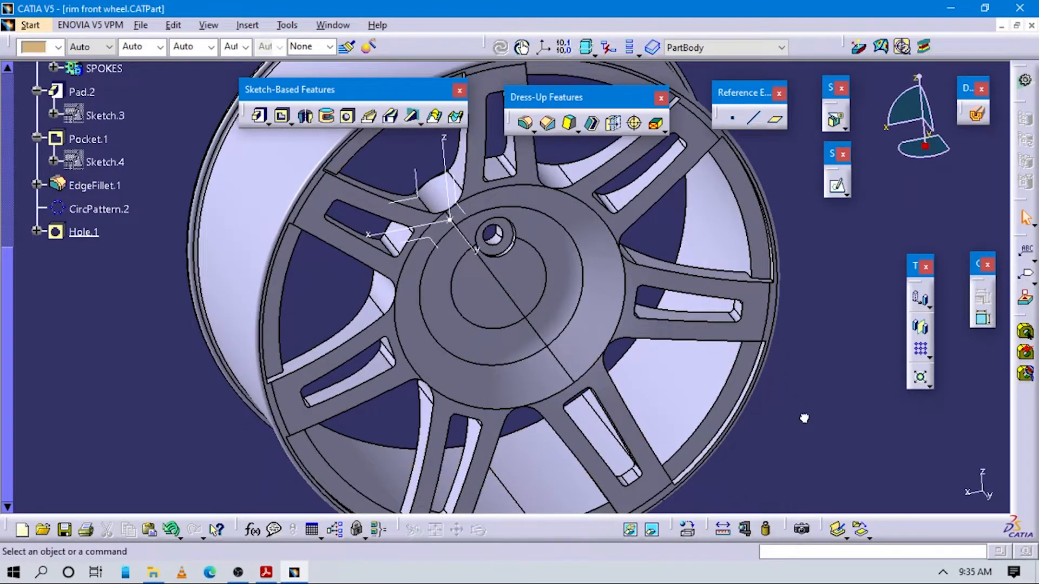
# Step: Start a circular pattern with the counterbored hole as the object to pattern
pyautogui.click(928, 358)
pyautogui.click(973, 368)
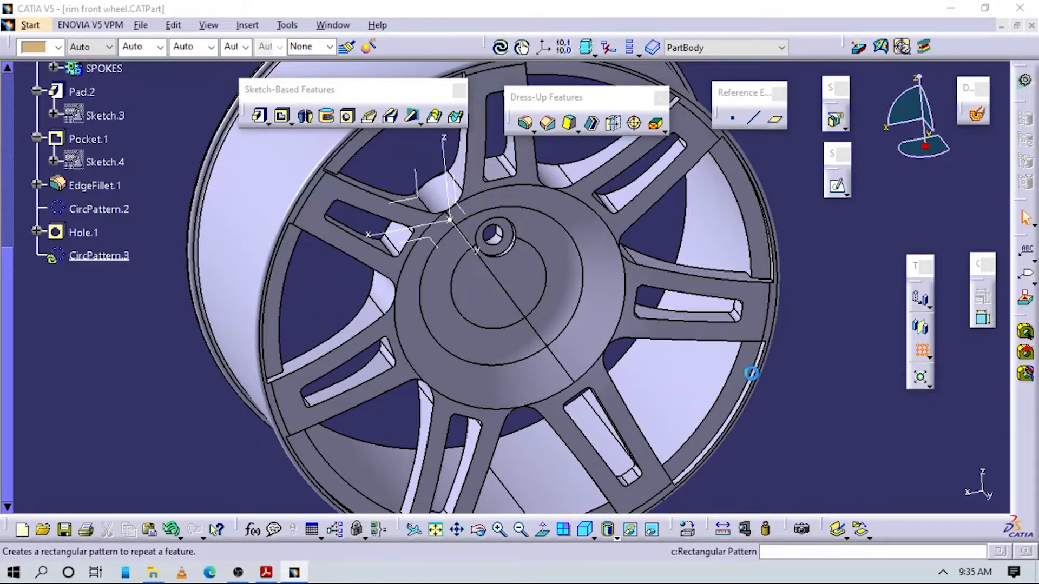
pyautogui.click(745, 365)
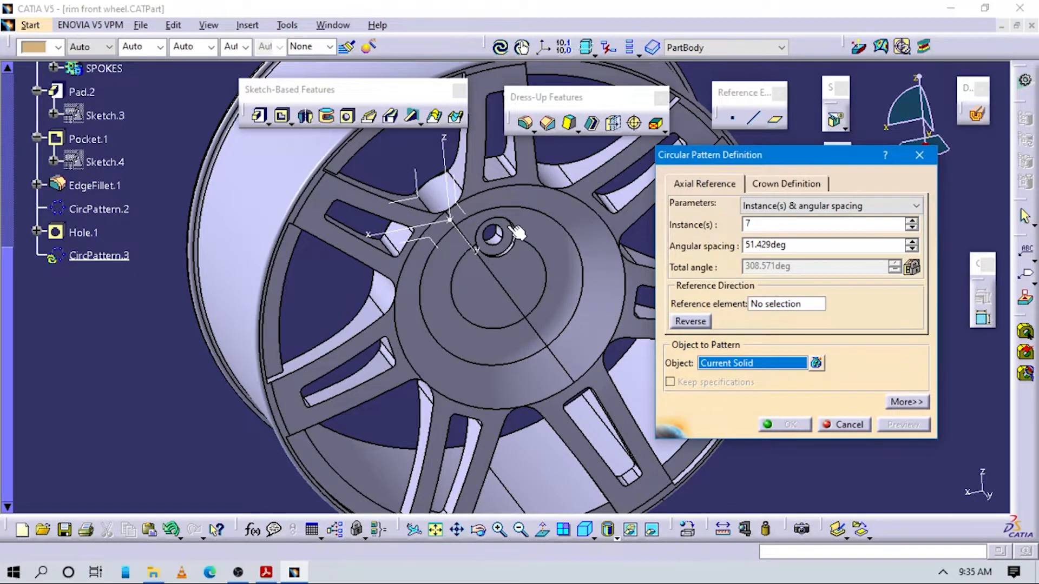
pyautogui.click(490, 233)
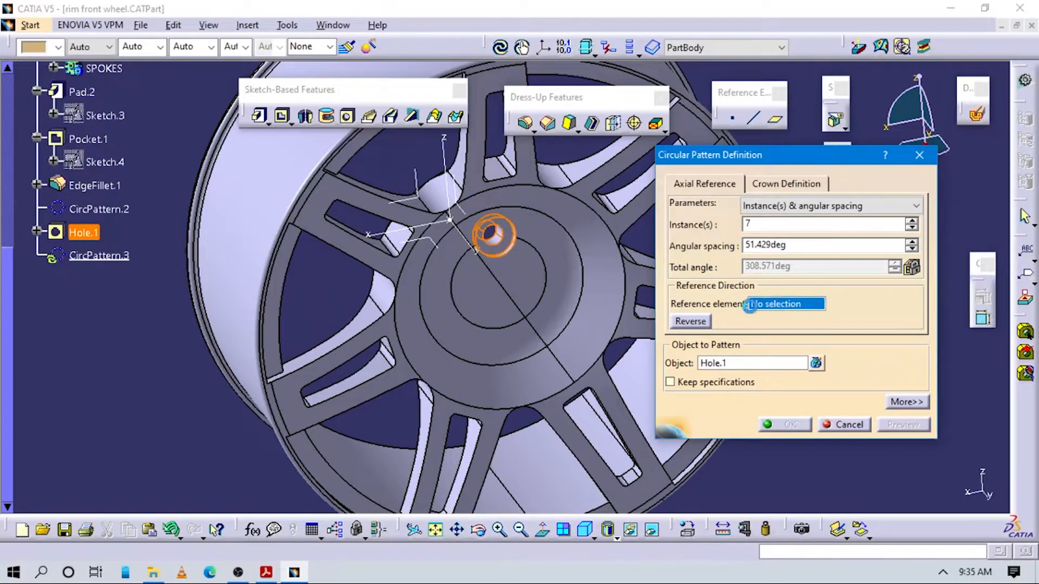
# Step: Pattern the hole about the axis system's Y axis as a complete crown of 5 instances
pyautogui.moveTo(508, 283); pyautogui.dragTo(537, 325, button='middle')
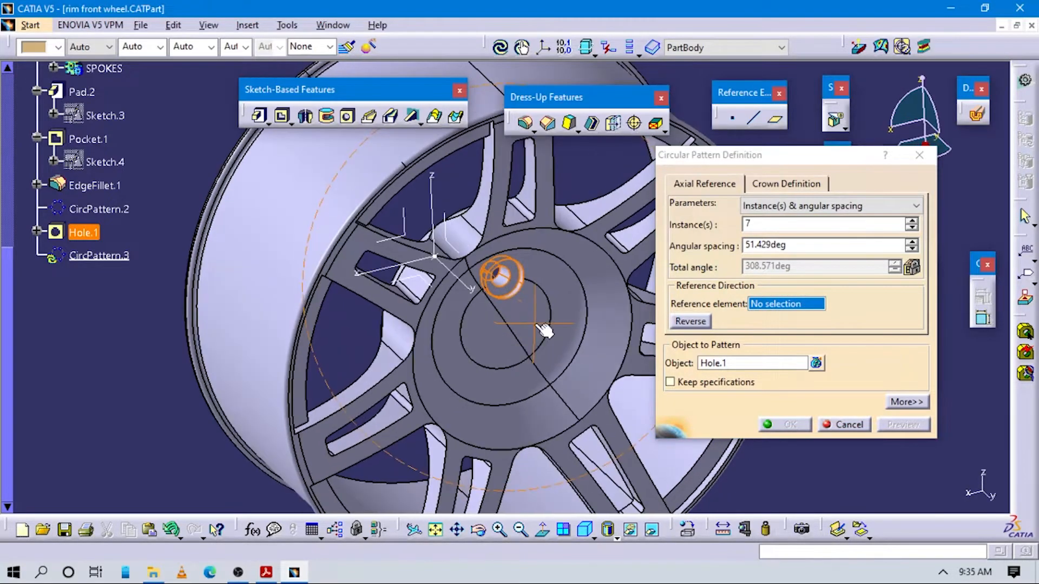
pyautogui.click(461, 282)
pyautogui.write('7')
pyautogui.press('Return')
pyautogui.click(801, 211)
pyautogui.click(769, 257)
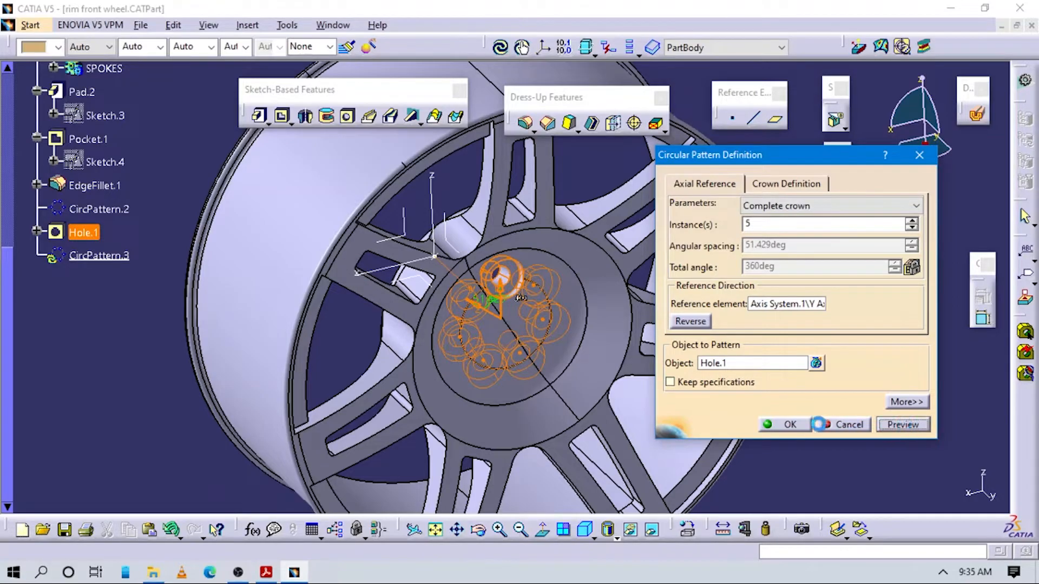
pyautogui.click(792, 424)
pyautogui.moveTo(766, 415); pyautogui.dragTo(700, 371, button='middle')
pyautogui.click(382, 394)
pyautogui.moveTo(596, 415)
pyautogui.mouseDown(button='middle')
pyautogui.moveTo(542, 364)
pyautogui.moveTo(477, 360)
pyautogui.moveTo(581, 369)
pyautogui.moveTo(599, 416)
pyautogui.mouseUp(button='middle')
pyautogui.moveTo(712, 387); pyautogui.dragTo(591, 359, button='middle')
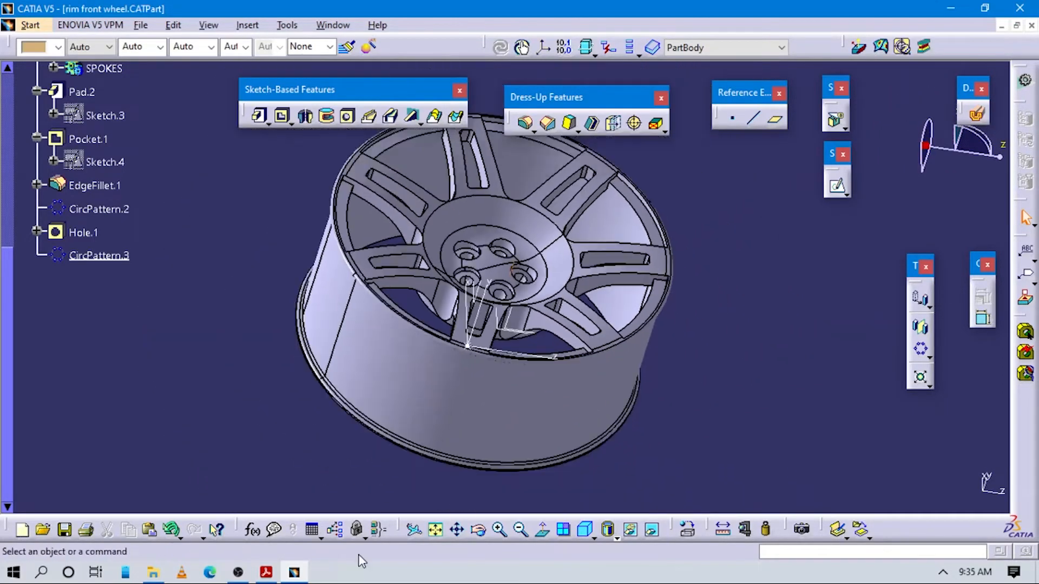
# Step: Compare the wheel model's bolt holes and spokes with the rim illustration on page 3 of the PDF
pyautogui.click(265, 573)
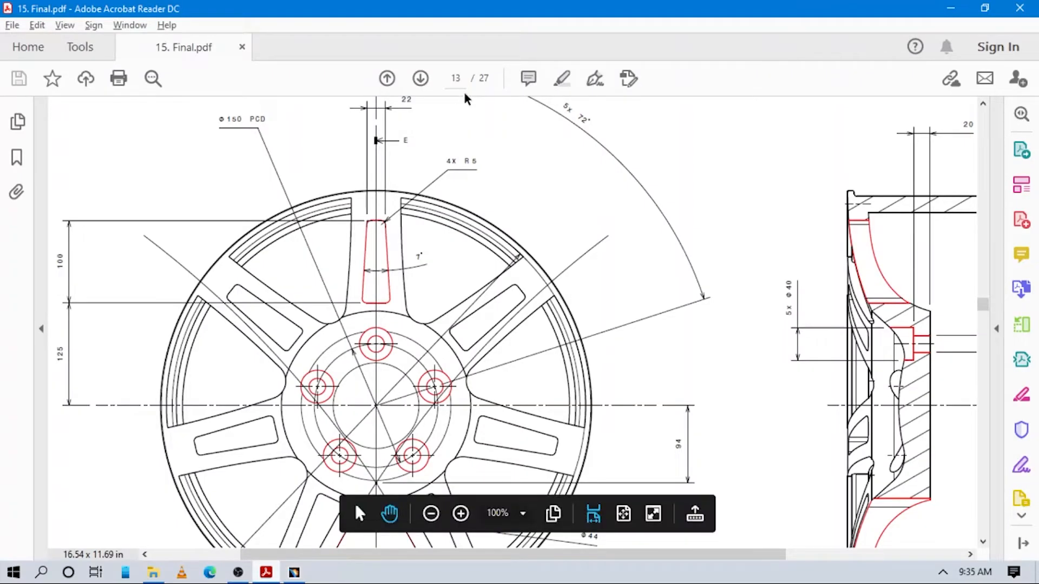
pyautogui.write('3')
pyautogui.press('Return')
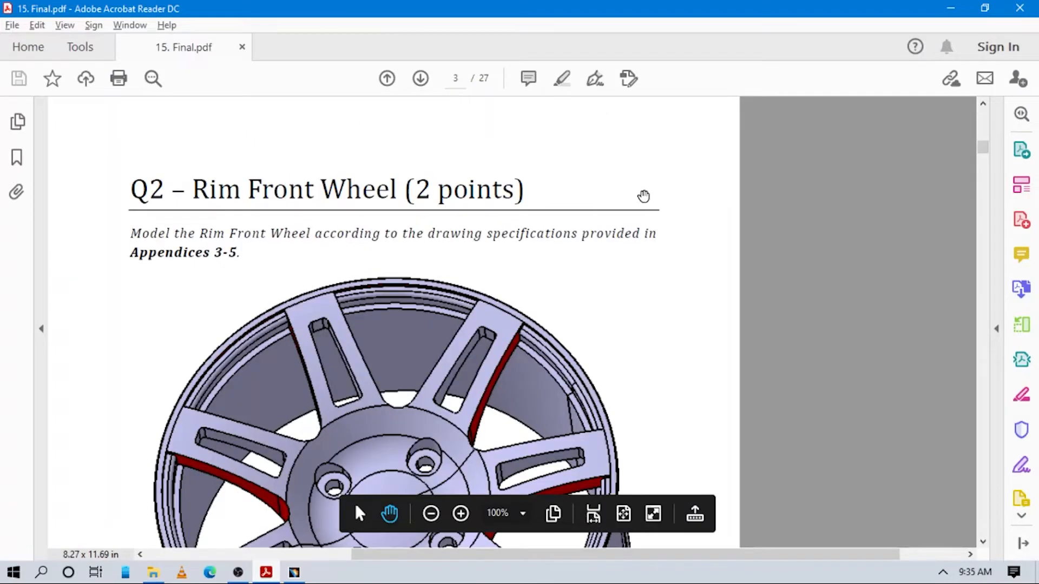
pyautogui.scroll(-3, 686, 287)
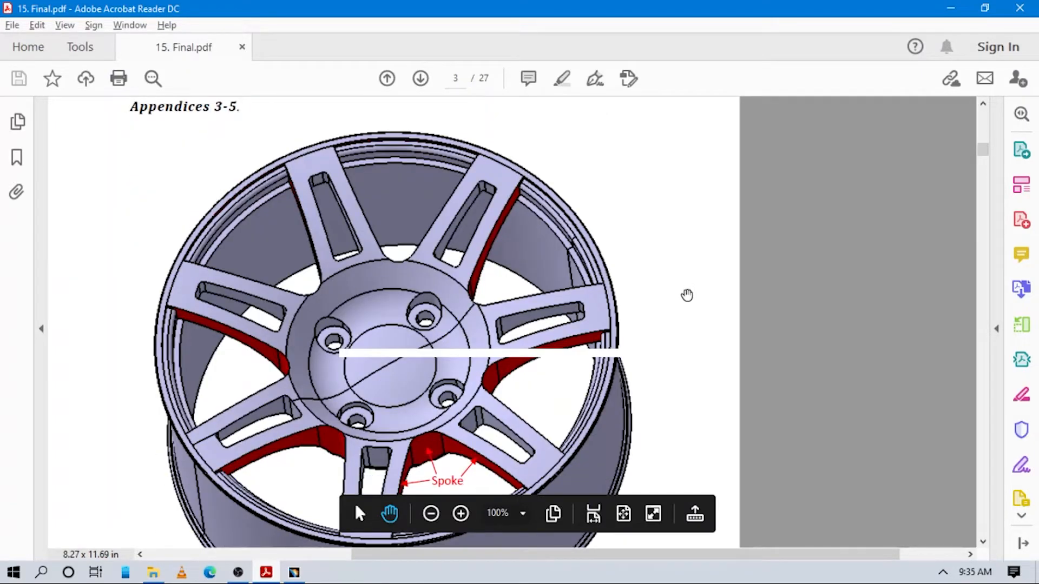
pyautogui.scroll(-3, 676, 290)
pyautogui.hotkey('alt', 'Tab')
pyautogui.moveTo(551, 287); pyautogui.dragTo(446, 408, button='middle')
pyautogui.click(586, 531)
pyautogui.moveTo(549, 383); pyautogui.dragTo(406, 278, button='middle')
pyautogui.moveTo(576, 357); pyautogui.dragTo(542, 449, button='middle')
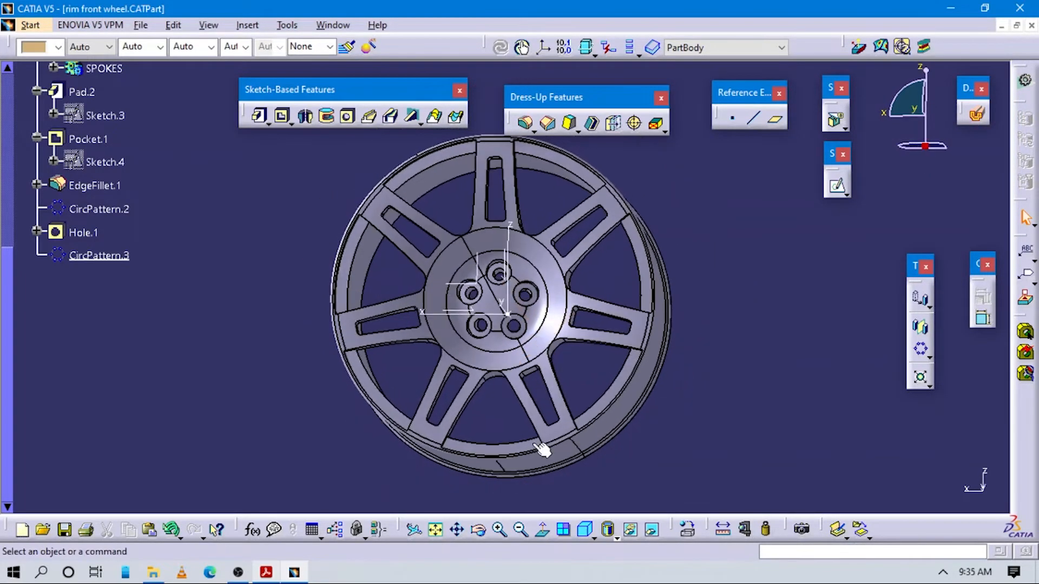
pyautogui.hotkey('alt', 'Tab')
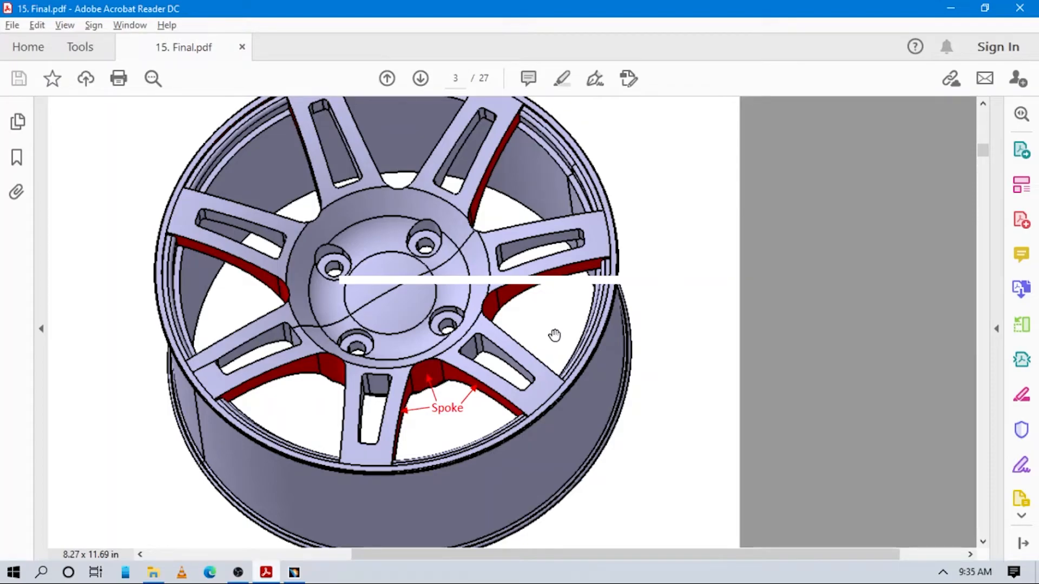
pyautogui.hotkey('alt', 'Tab')
# Step: Compare the orientation of the five bolt holes with the front view on page 13 of the PDF drawing
pyautogui.hotkey('alt', 'Tab')
pyautogui.write('13')
pyautogui.press('Return')
pyautogui.scroll(-4, 656, 208)
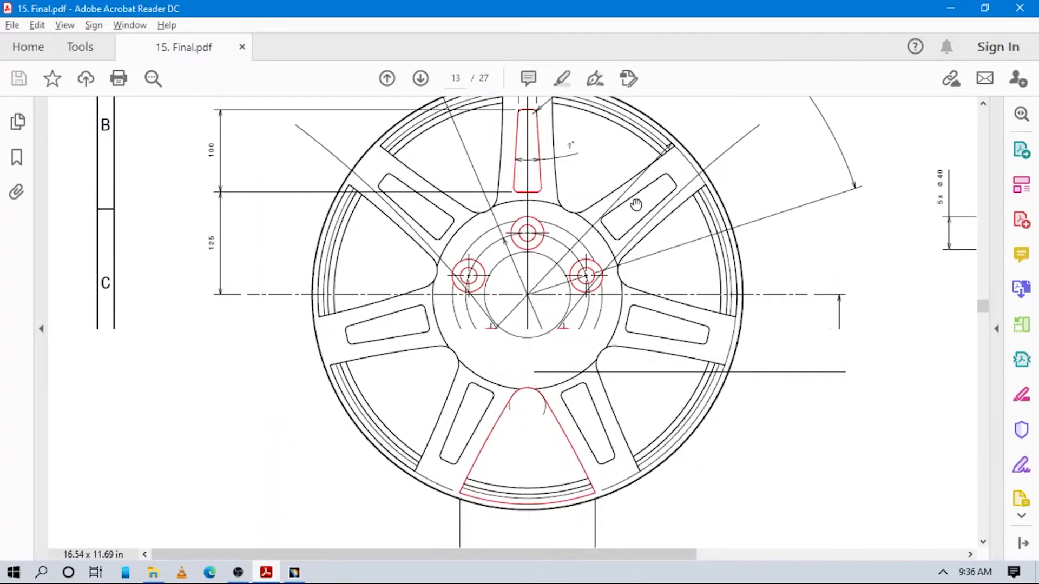
pyautogui.hotkey('alt', 'Tab')
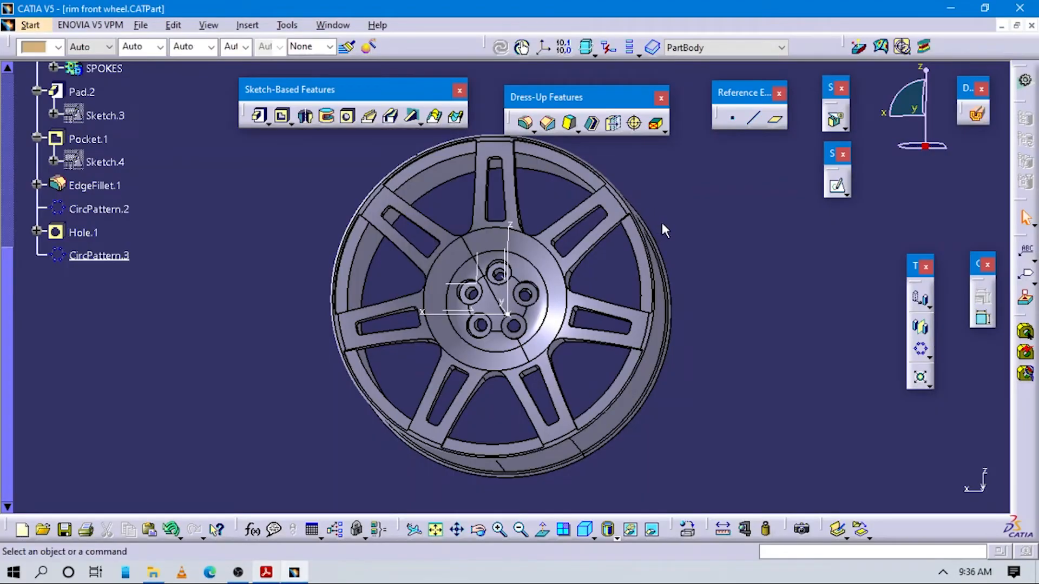
pyautogui.moveTo(506, 296)
pyautogui.mouseDown(button='middle')
pyautogui.moveTo(529, 355)
pyautogui.moveTo(612, 282)
pyautogui.moveTo(637, 325)
pyautogui.moveTo(530, 292)
pyautogui.moveTo(511, 264)
pyautogui.mouseUp(button='middle')
pyautogui.hotkey('alt', 'Tab')
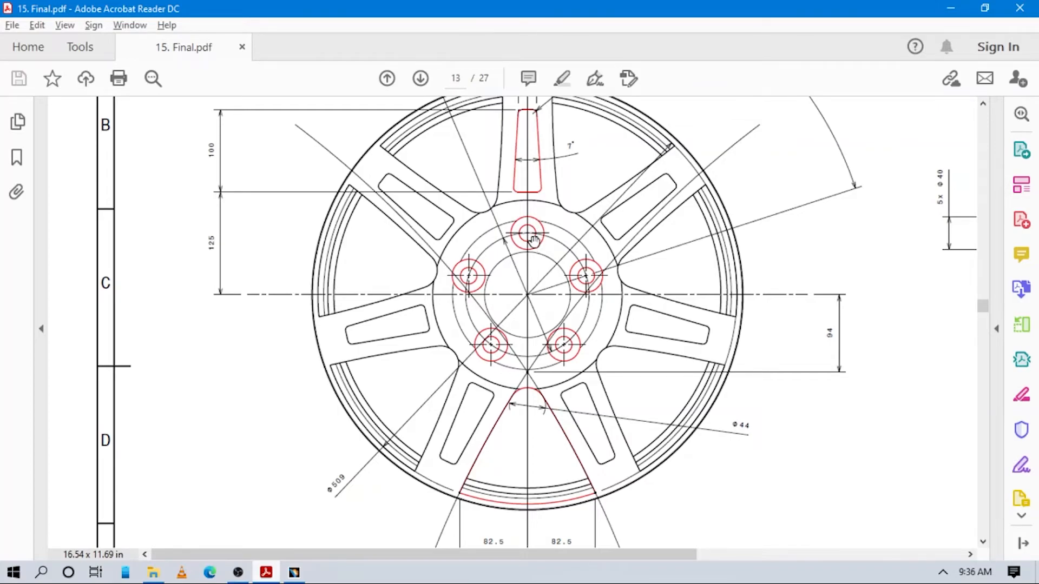
pyautogui.scroll(3, 534, 240)
pyautogui.hotkey('alt', 'Tab')
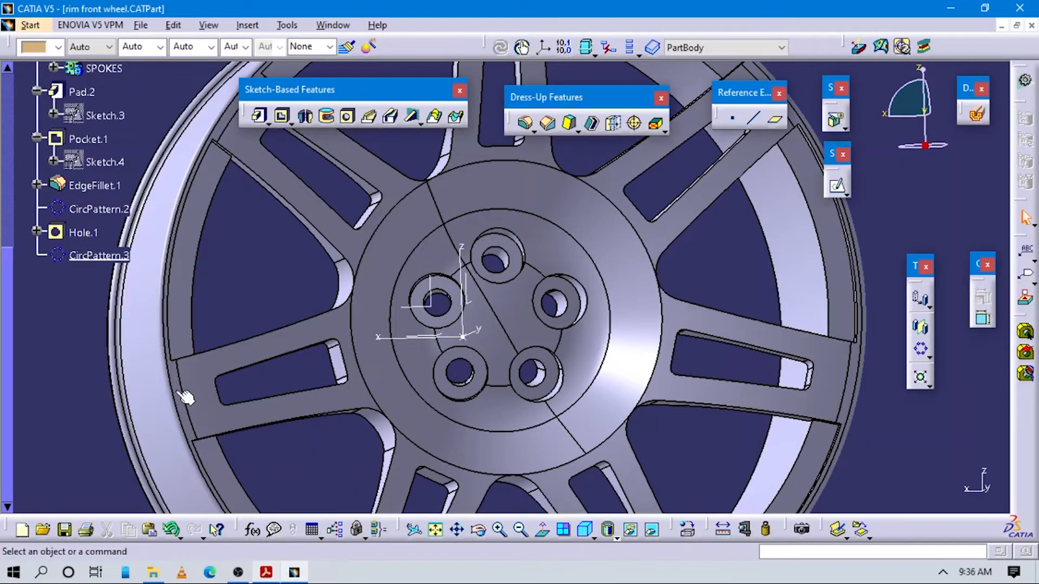
# Step: Expand the counterbored hole in the feature tree and select its positioning sketch, Sketch.11
pyautogui.click(37, 233)
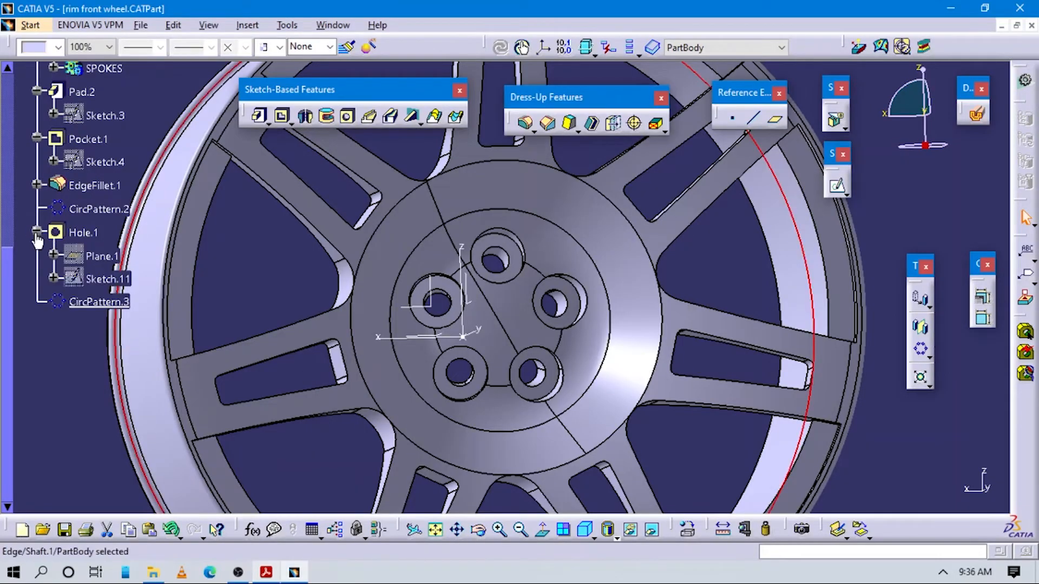
pyautogui.click(95, 318)
pyautogui.moveTo(300, 303)
pyautogui.mouseDown(button='middle')
pyautogui.moveTo(308, 262)
pyautogui.moveTo(316, 272)
pyautogui.mouseUp(button='middle')
pyautogui.click(108, 279)
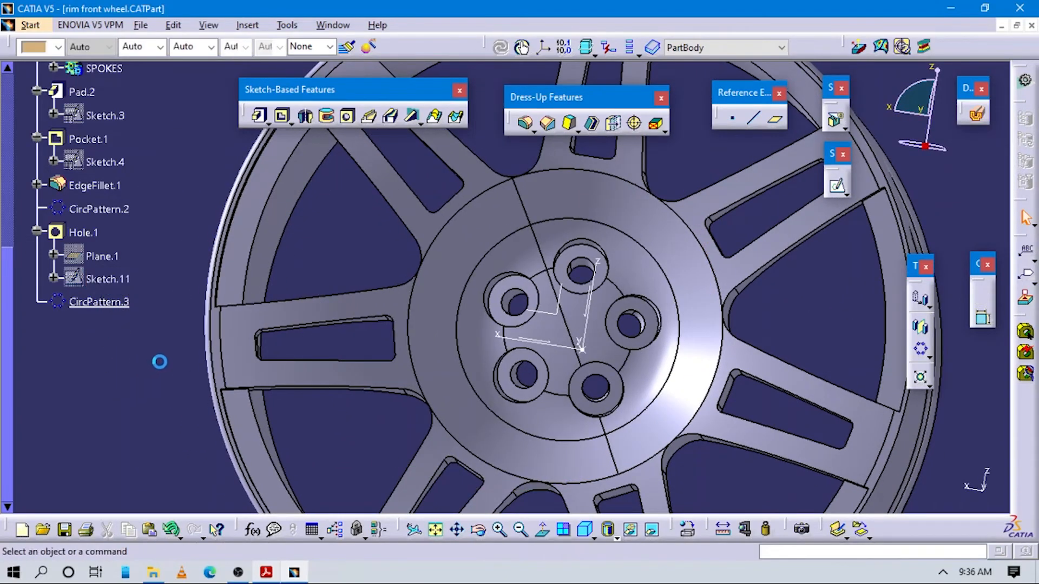